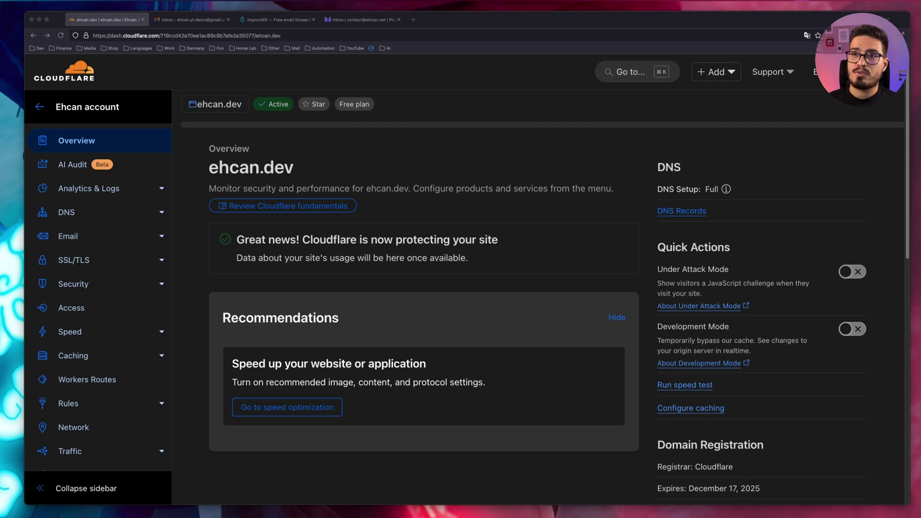
# - Open ImprovMX's Guides page and browse the email forwarding setup guide cards
pyautogui.click(273, 19)
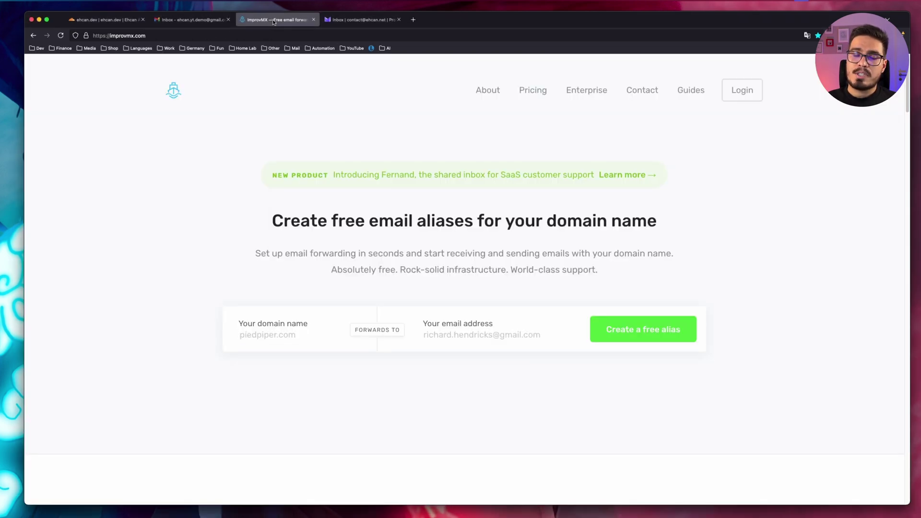
pyautogui.click(690, 91)
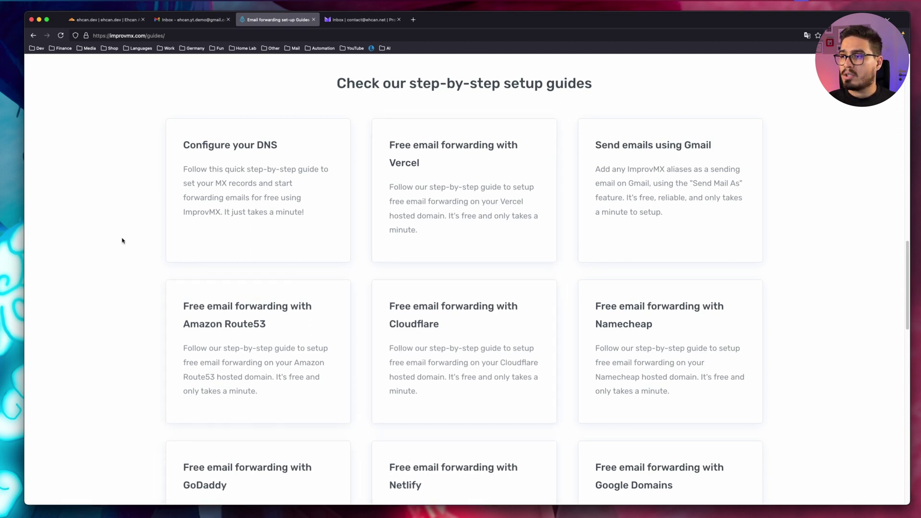
pyautogui.scroll(-5, 123, 239)
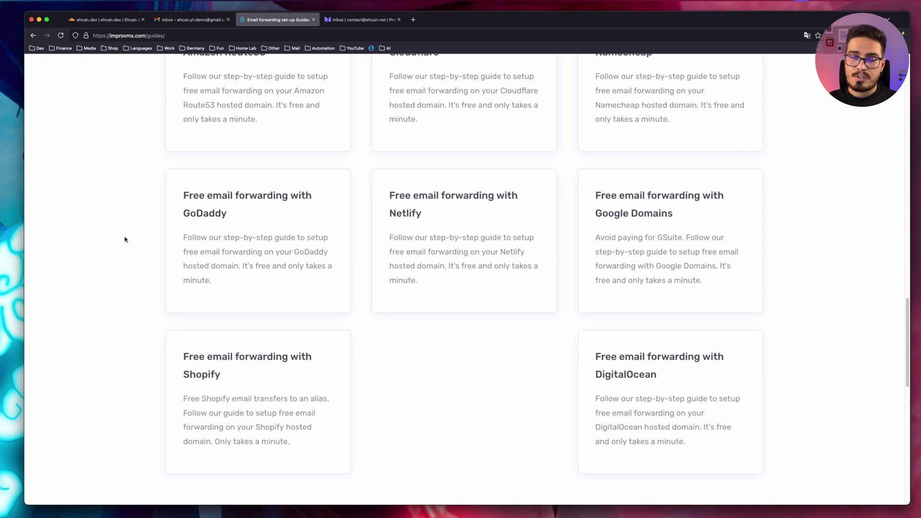
pyautogui.scroll(4, 117, 240)
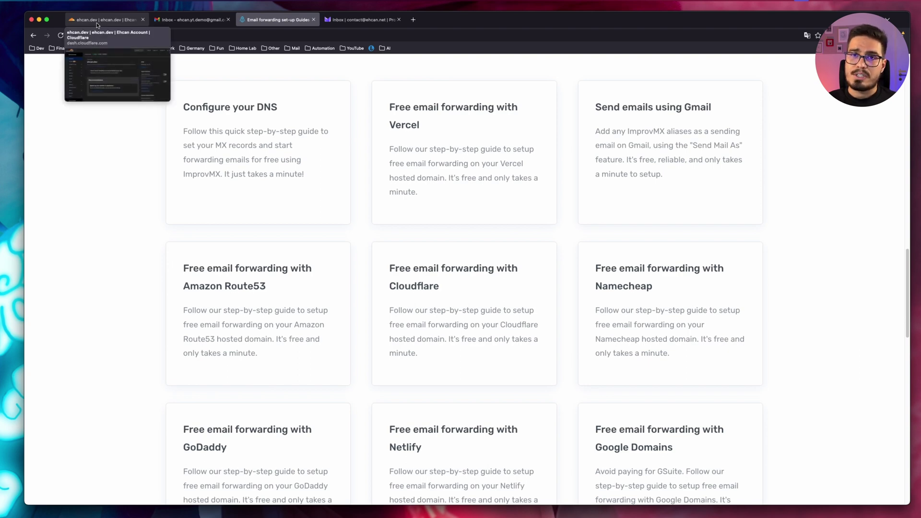
# - Open Email Routing for ehcan.dev in Cloudflare and start its setup
pyautogui.click(98, 22)
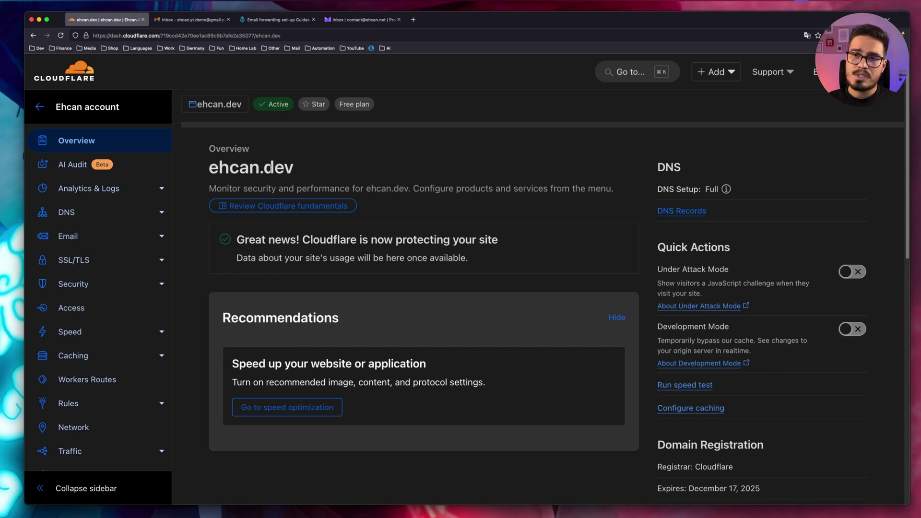
pyautogui.click(74, 238)
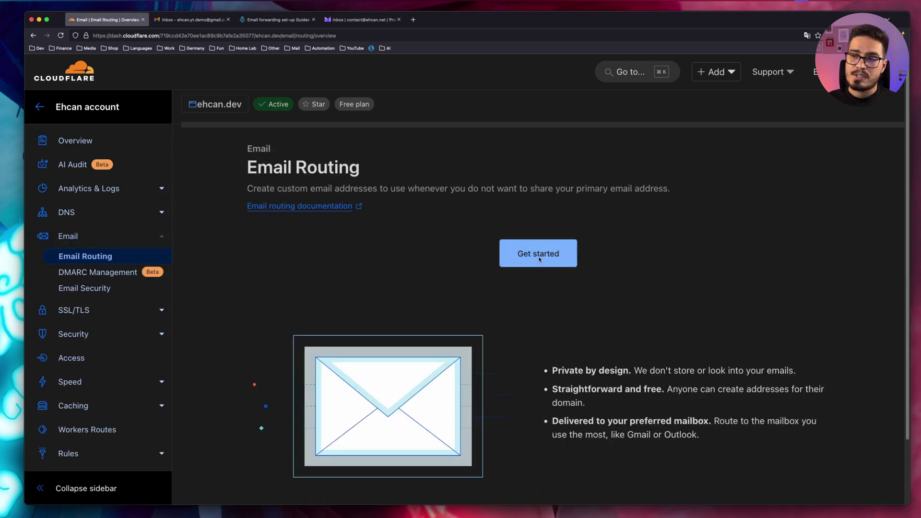
pyautogui.click(539, 259)
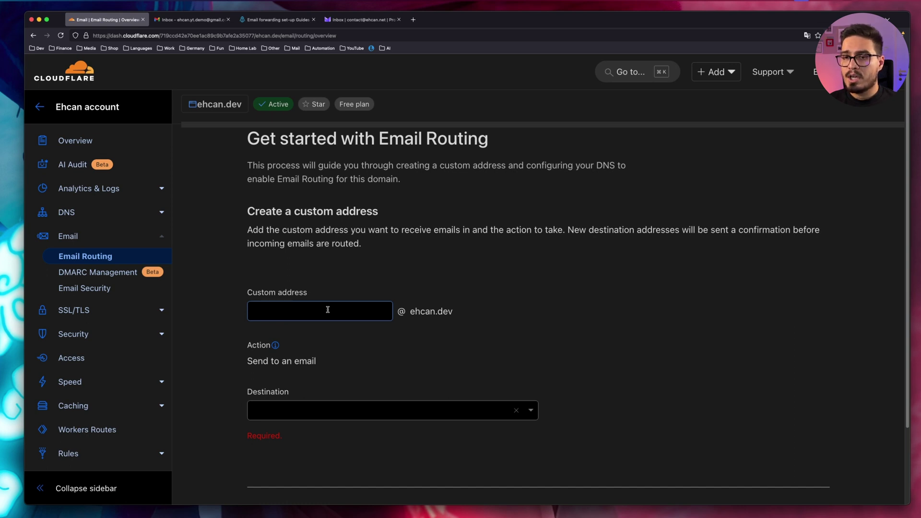
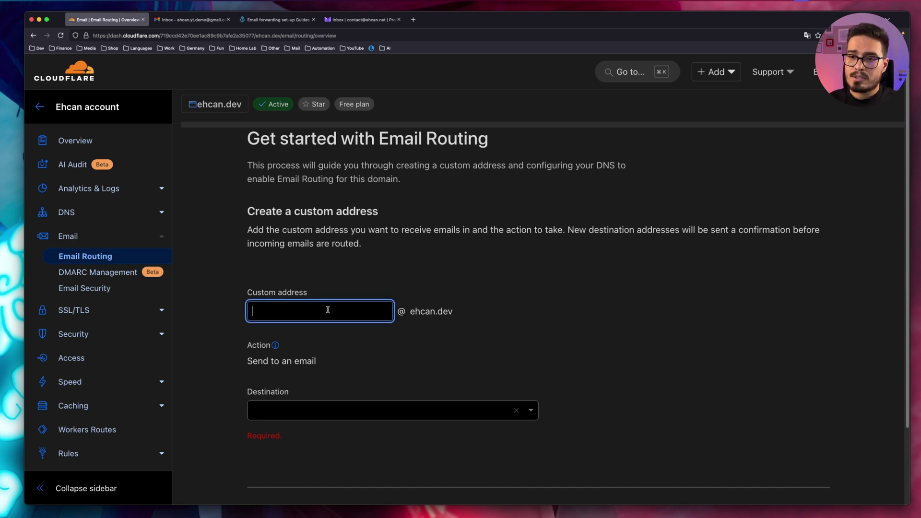
# - Create the custom address 'contact' forwarding to the Gmail destination inbox
pyautogui.scroll(-1, 269, 312)
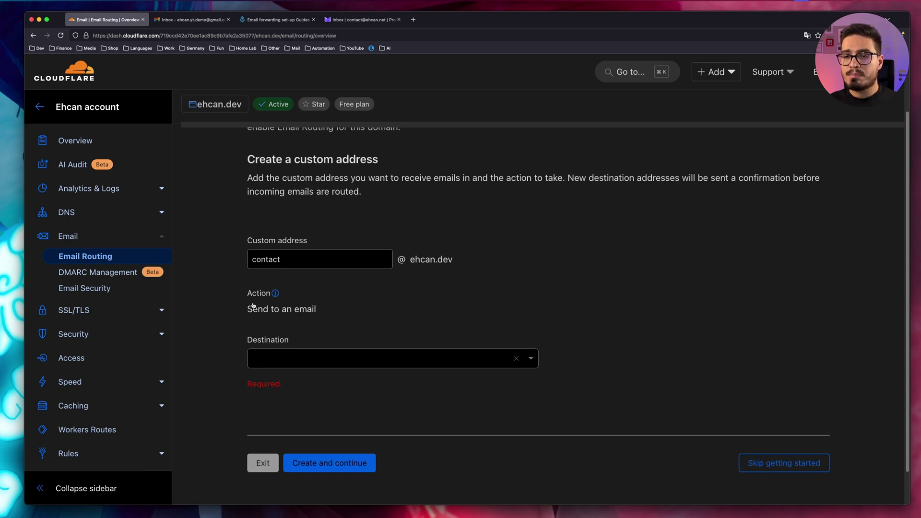
pyautogui.moveTo(275, 295)
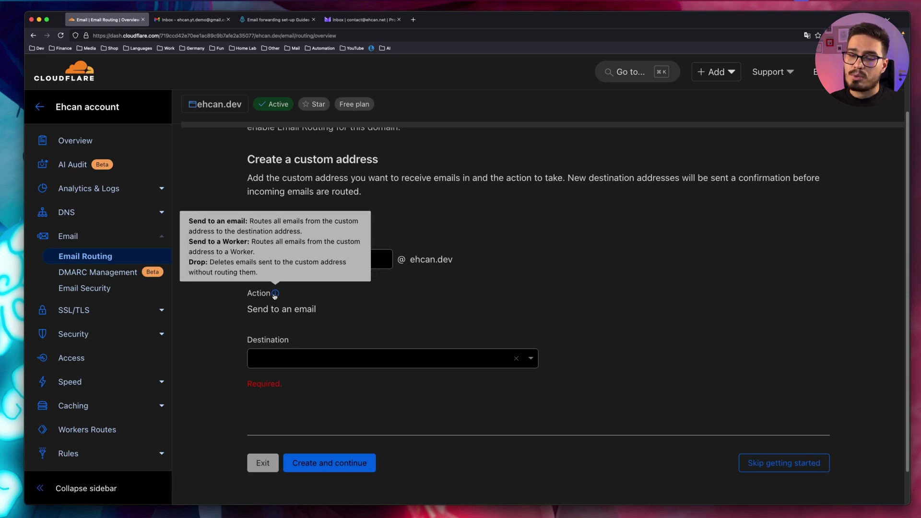
pyautogui.scroll(-1, 222, 321)
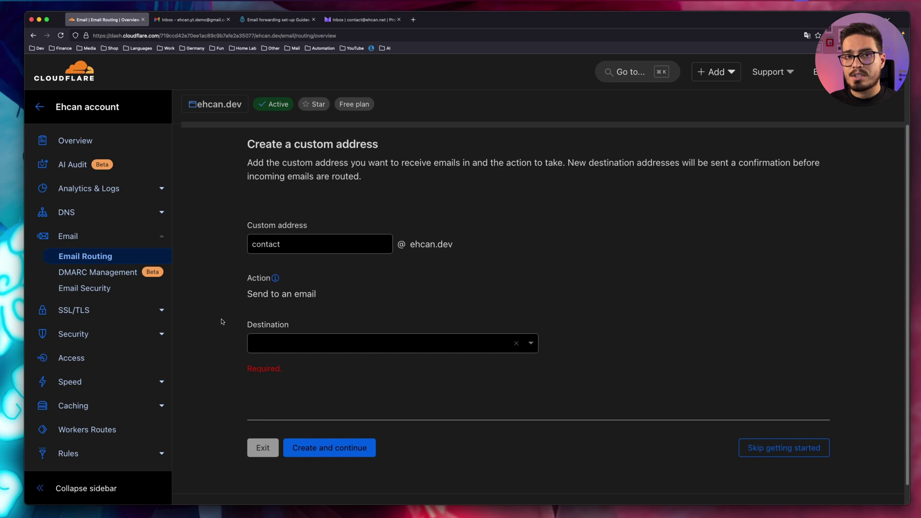
pyautogui.click(291, 345)
pyautogui.click(338, 391)
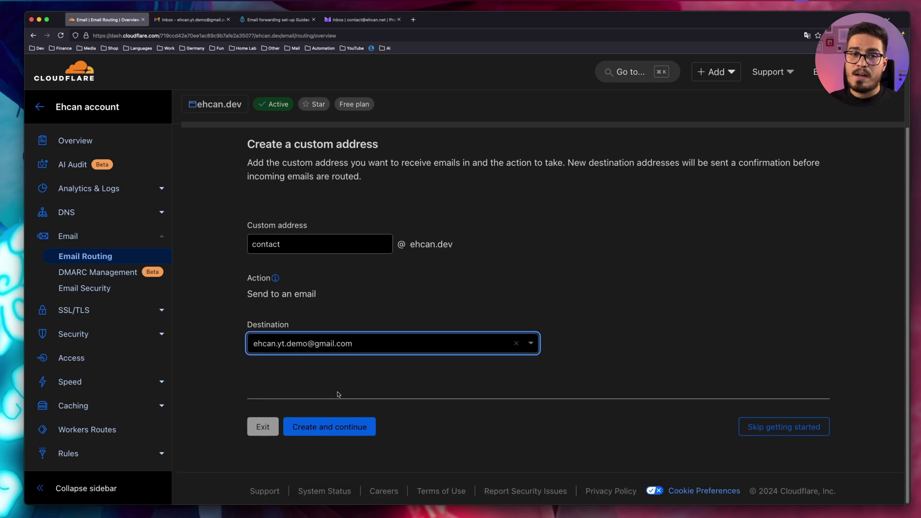
pyautogui.click(328, 428)
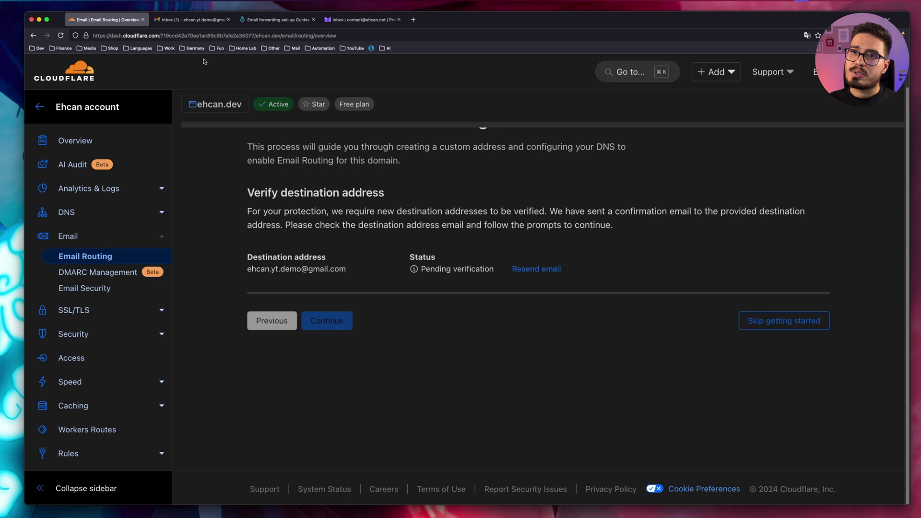
# - Verify the Gmail destination through Cloudflare's verification email, then return to Email Routing setup
pyautogui.click(183, 22)
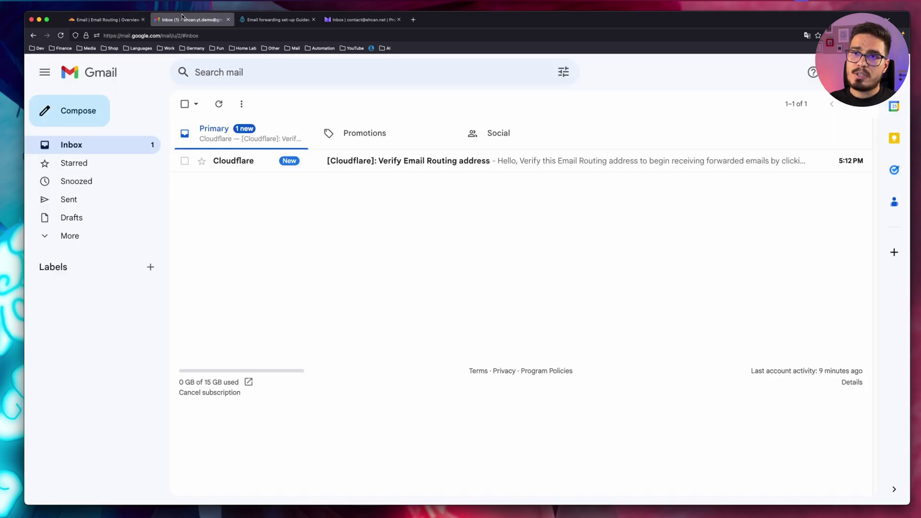
pyautogui.click(411, 161)
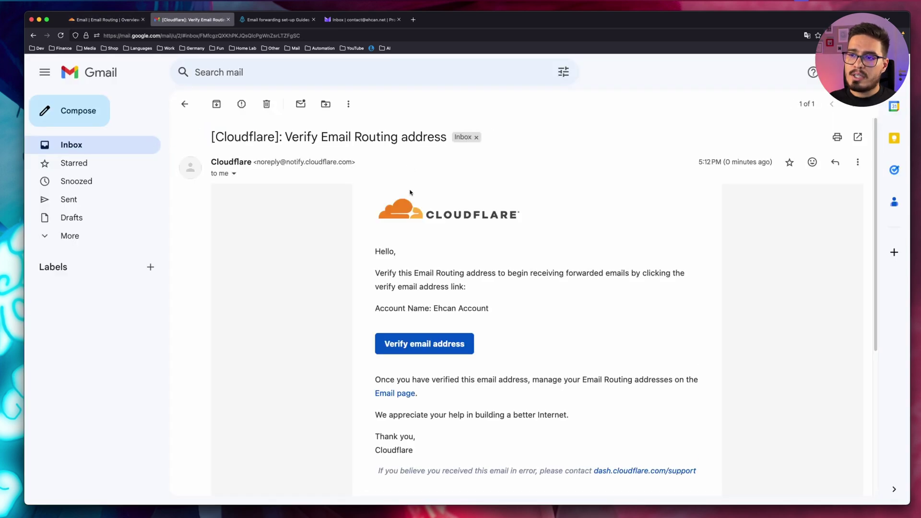
pyautogui.click(416, 344)
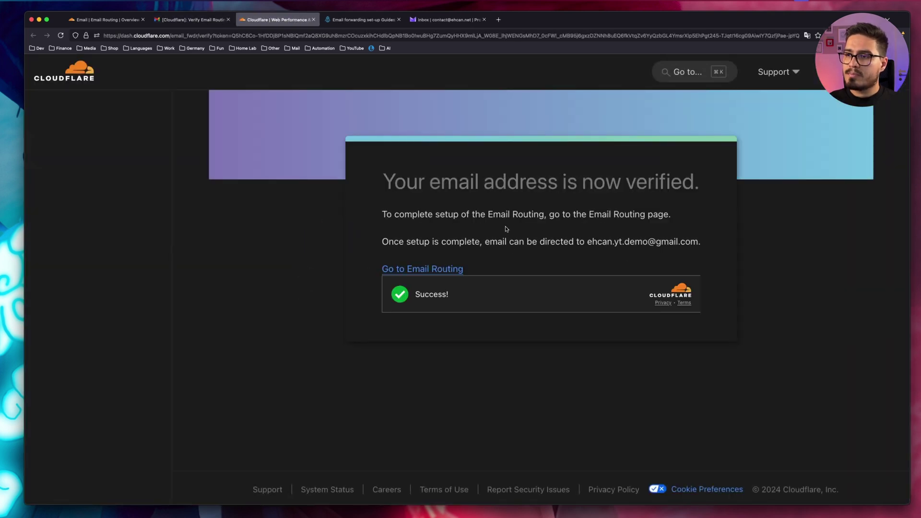
pyautogui.press('super+w')
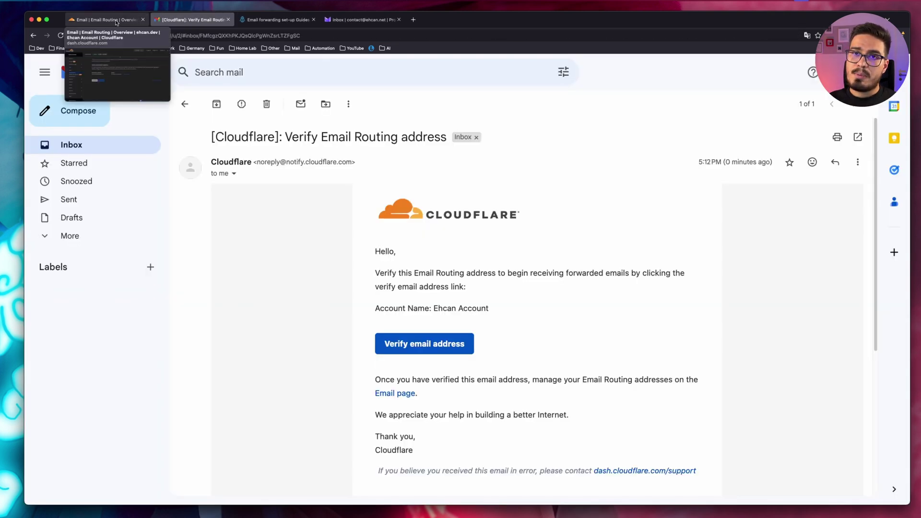
pyautogui.click(116, 22)
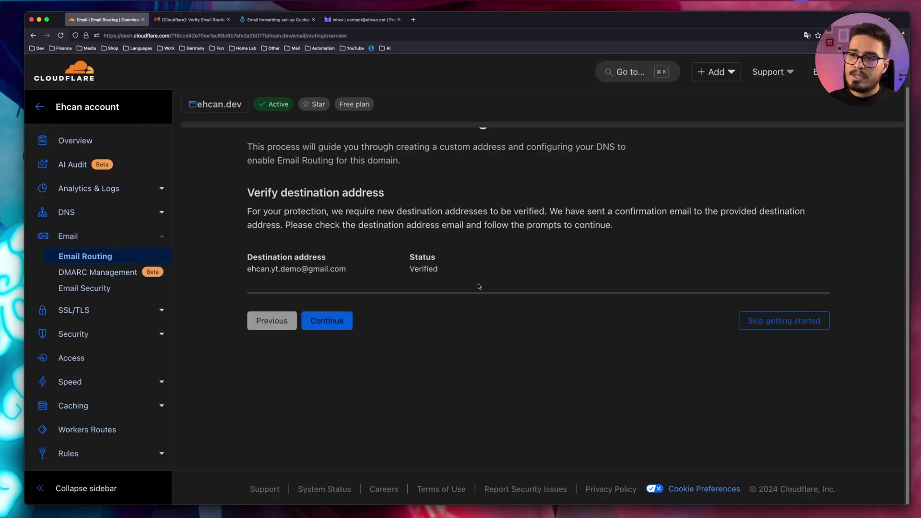
# - Add the required MX and TXT records and enable Email Routing
pyautogui.click(327, 321)
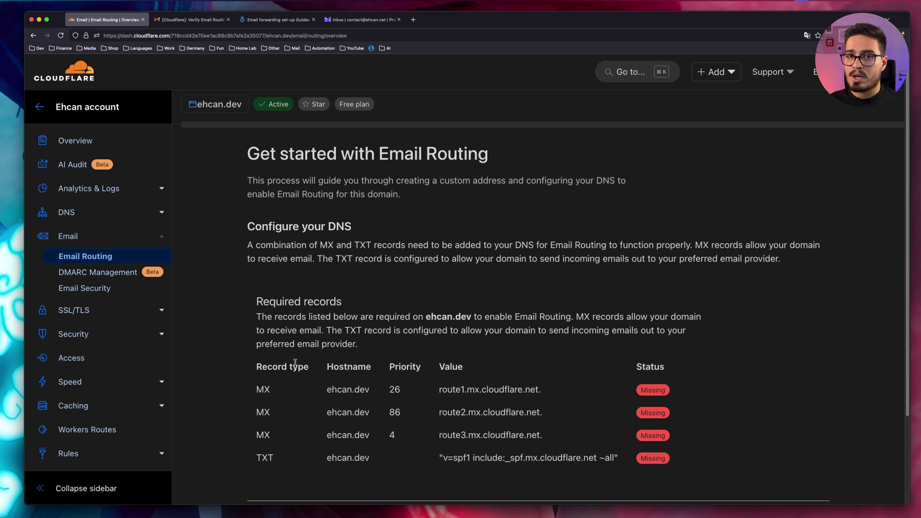
pyautogui.scroll(-1, 295, 363)
pyautogui.scroll(-3, 294, 363)
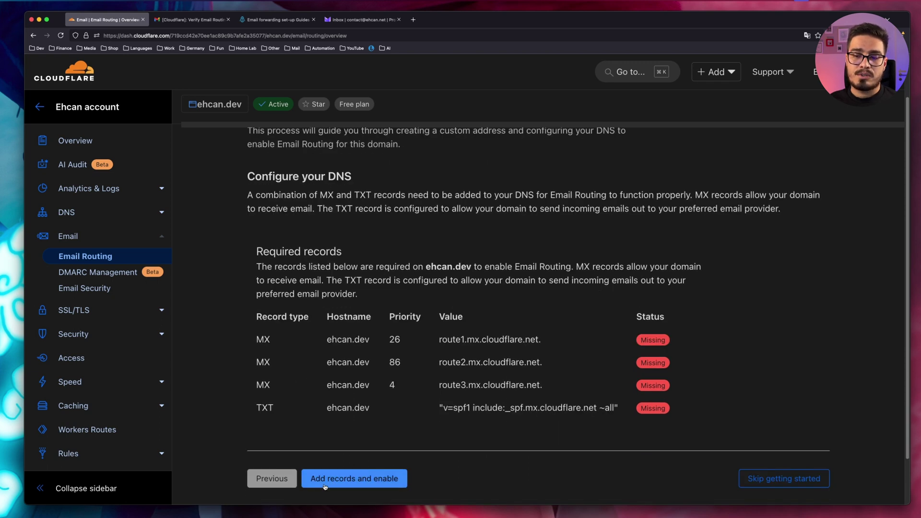
pyautogui.click(325, 486)
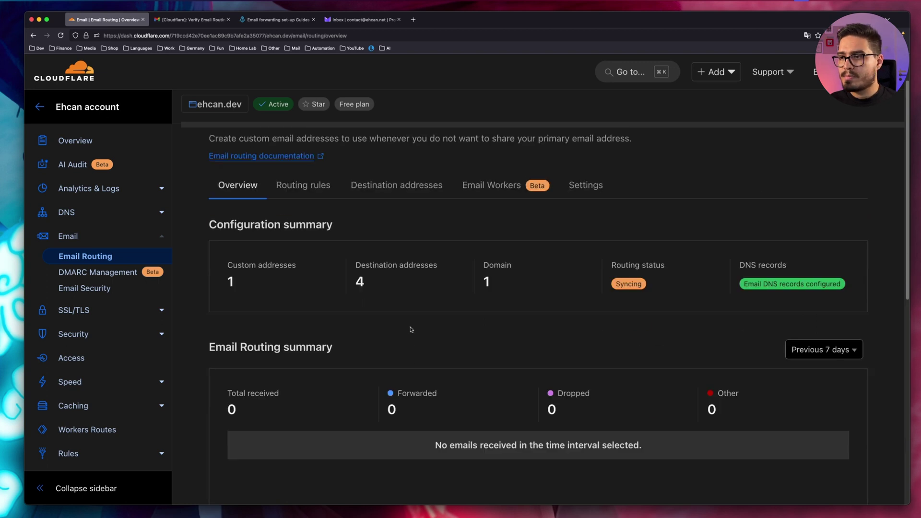
pyautogui.press('super+r')
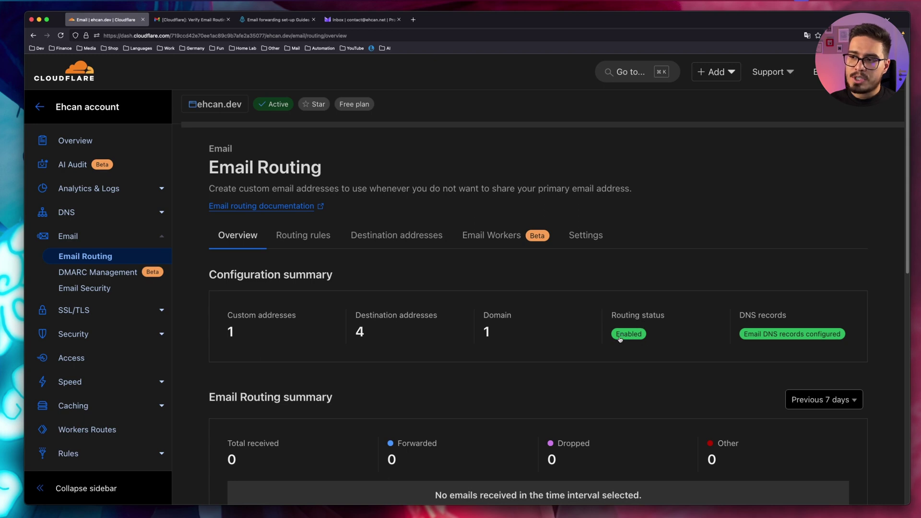
pyautogui.moveTo(639, 338)
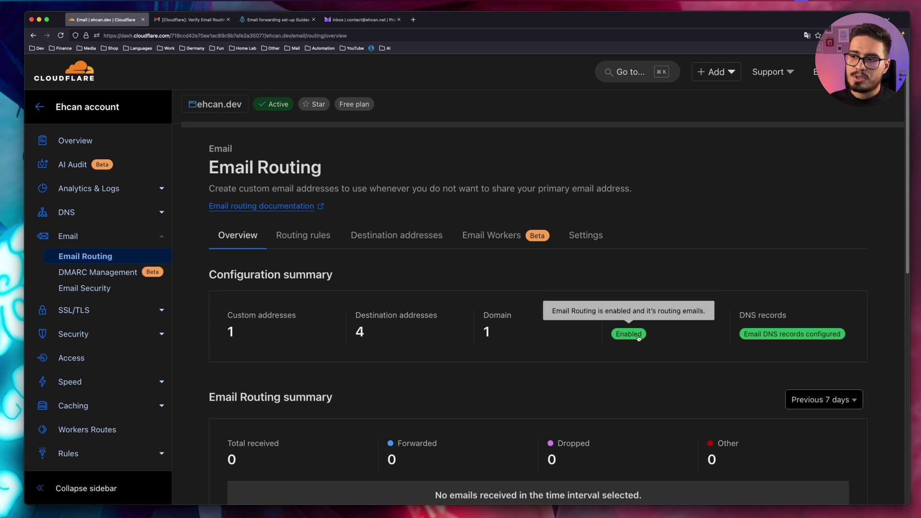
pyautogui.click(307, 244)
pyautogui.scroll(-5, 218, 365)
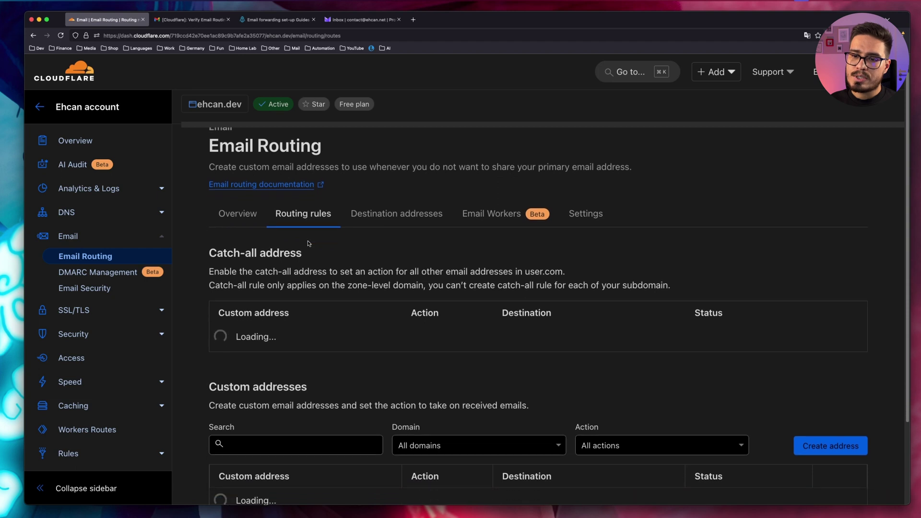
pyautogui.moveTo(218, 404); pyautogui.dragTo(312, 407)
pyautogui.press('super+c')
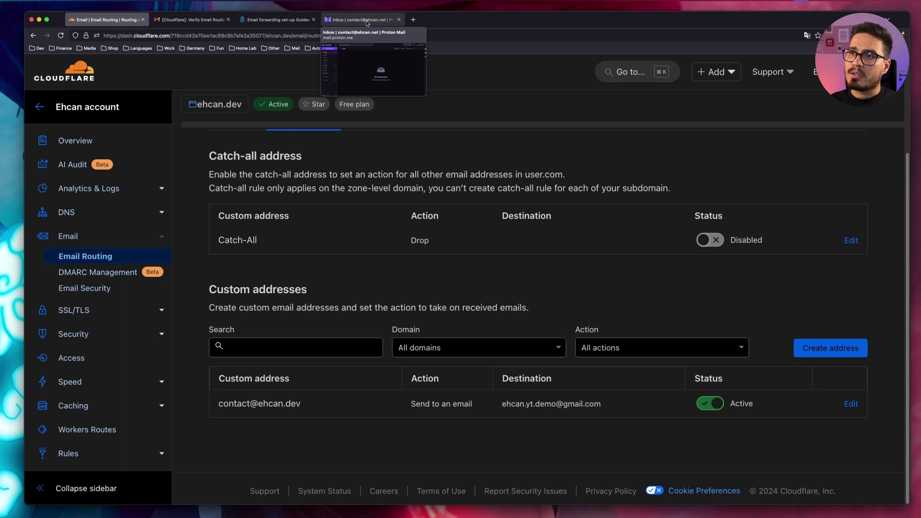
pyautogui.click(366, 23)
pyautogui.press('super+v')
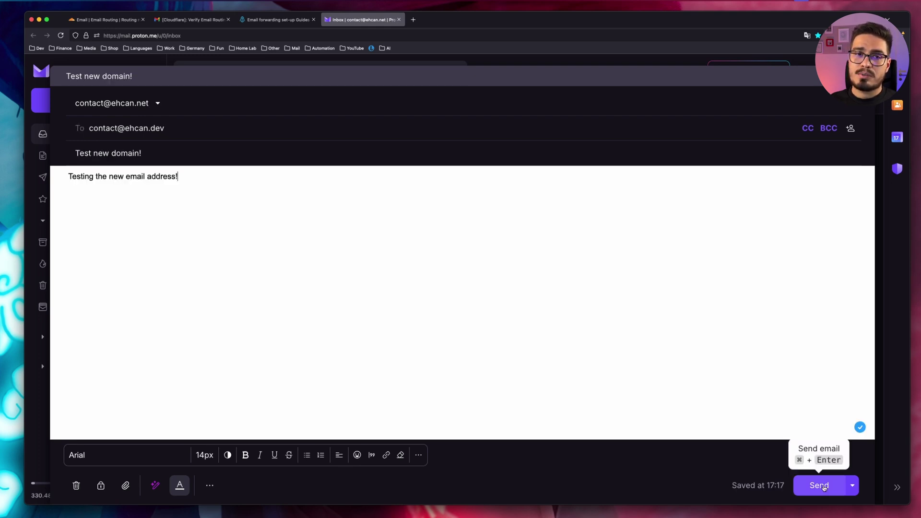
pyautogui.click(820, 486)
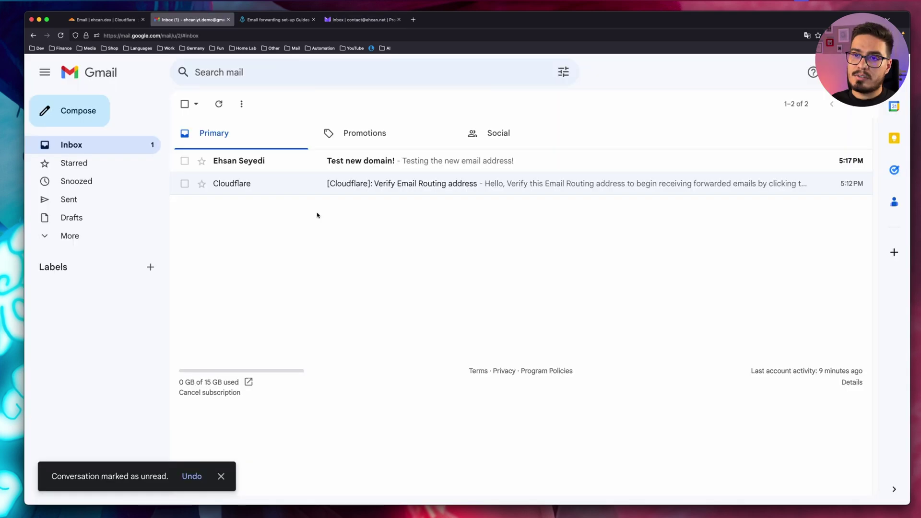
# - Open the 'Test new domain!' email and inspect its details showing the ehcan.dev recipient
pyautogui.click(279, 165)
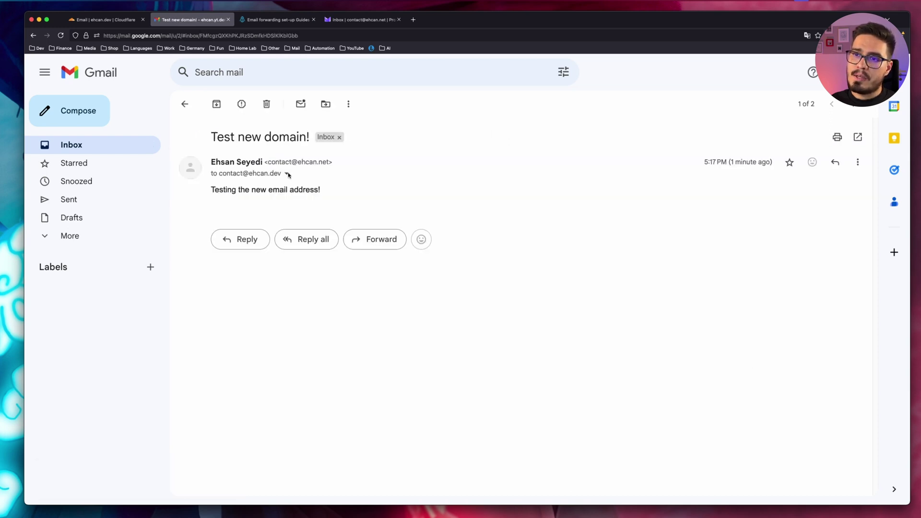
pyautogui.click(287, 174)
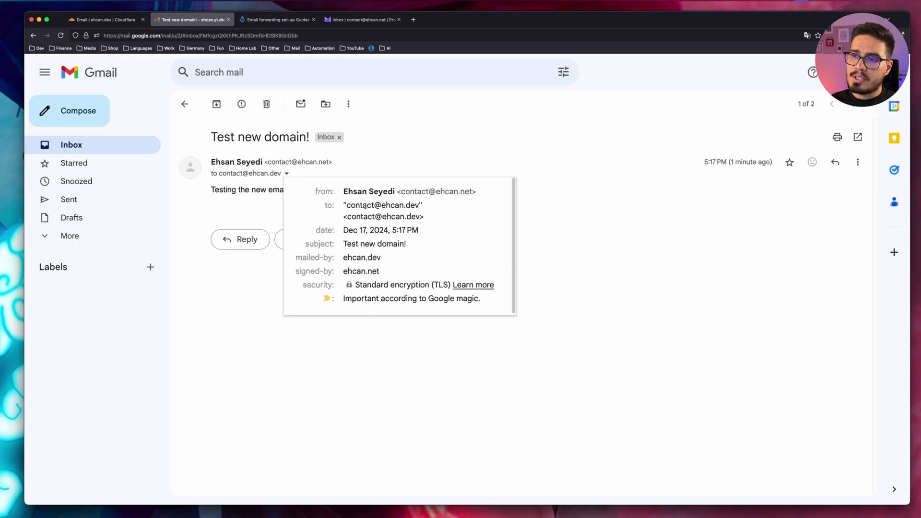
pyautogui.moveTo(348, 205)
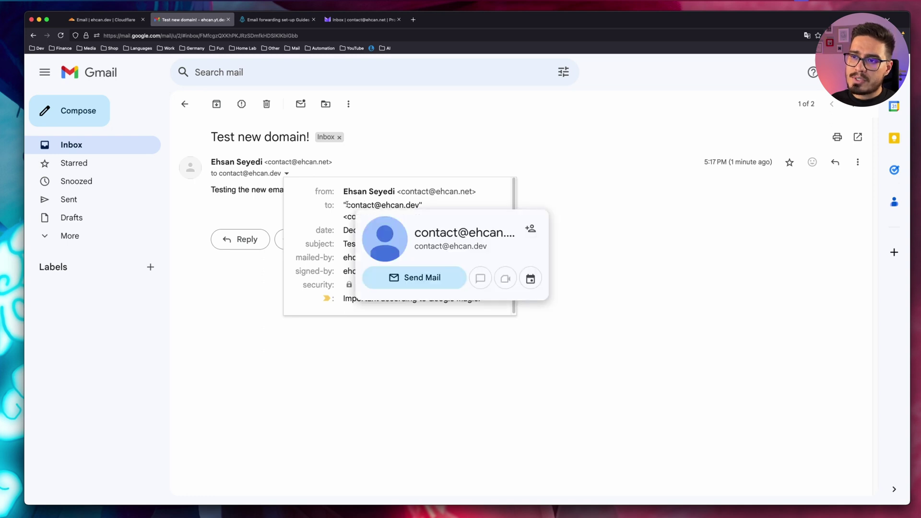
pyautogui.moveTo(346, 204); pyautogui.dragTo(431, 205)
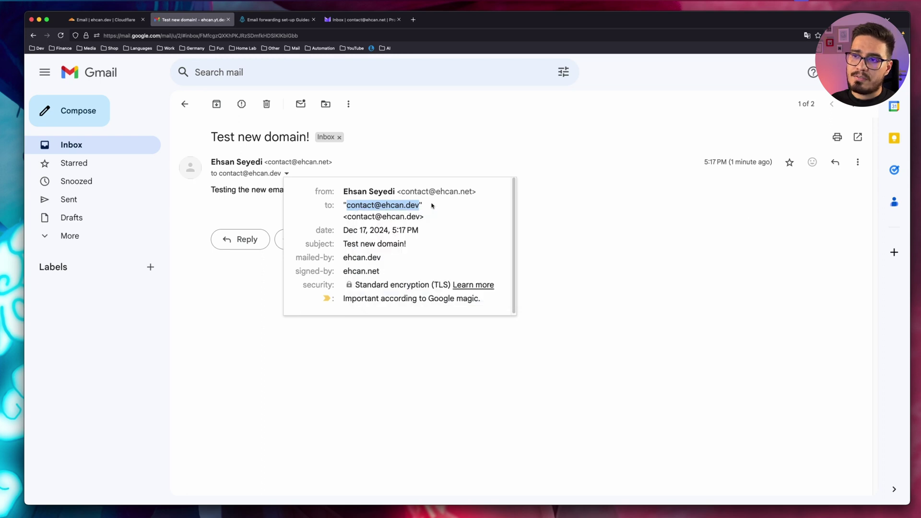
pyautogui.press('Escape')
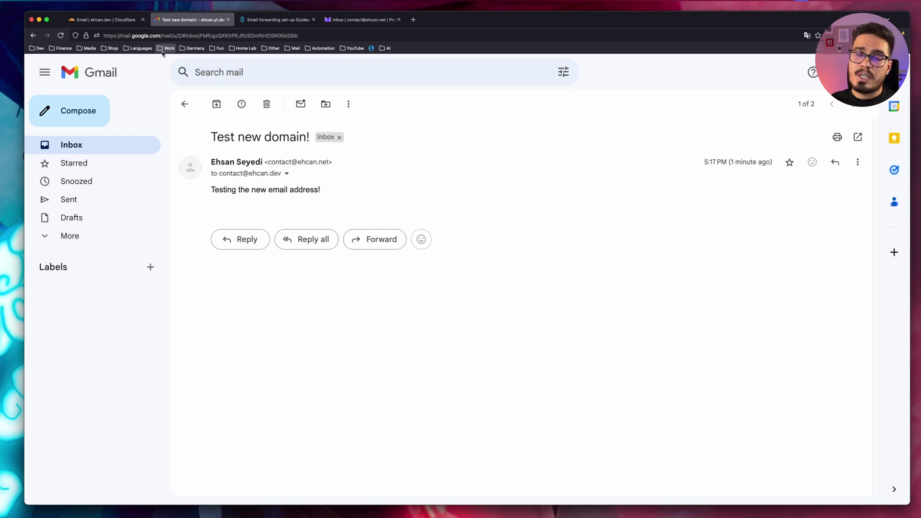
# - Create the custom address 'no-reply' with the Drop action in Routing rules
pyautogui.click(106, 22)
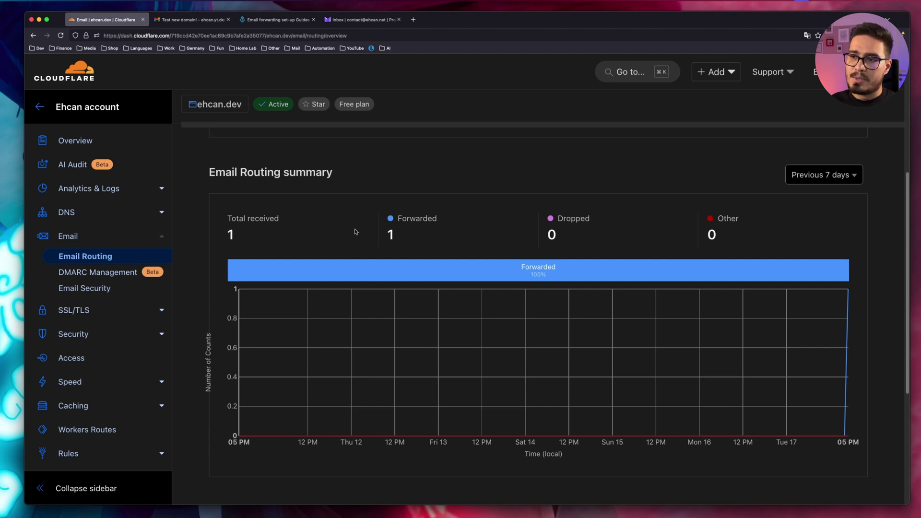
pyautogui.scroll(5, 307, 246)
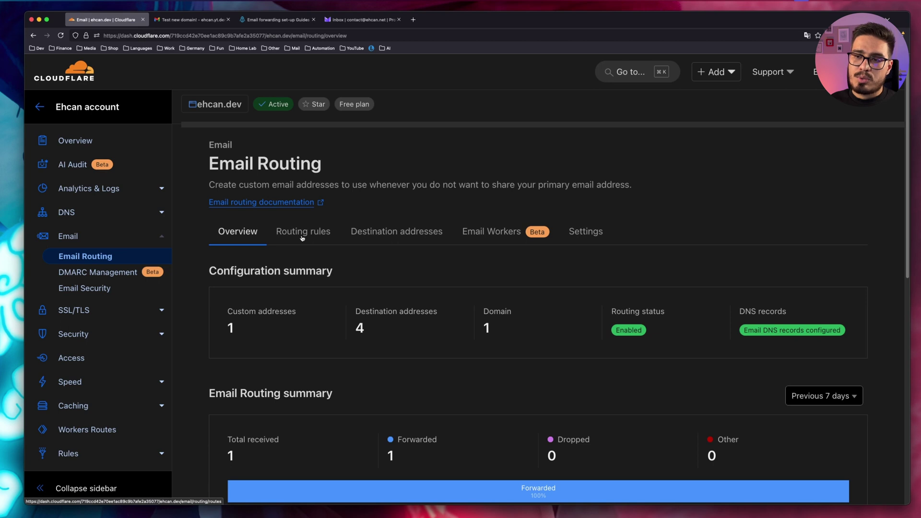
pyautogui.click(302, 232)
pyautogui.scroll(-3, 379, 228)
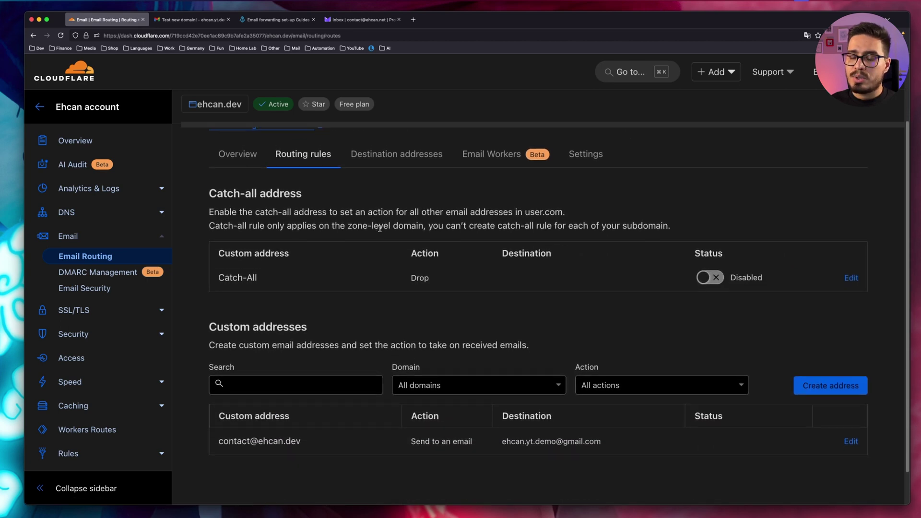
pyautogui.scroll(-2, 379, 228)
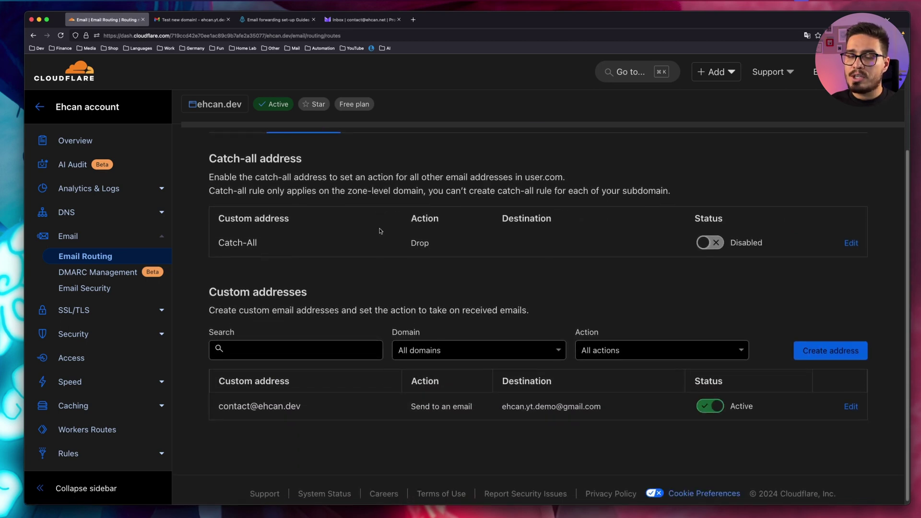
pyautogui.click(814, 352)
pyautogui.click(339, 250)
pyautogui.write('no-reply')
pyautogui.click(319, 295)
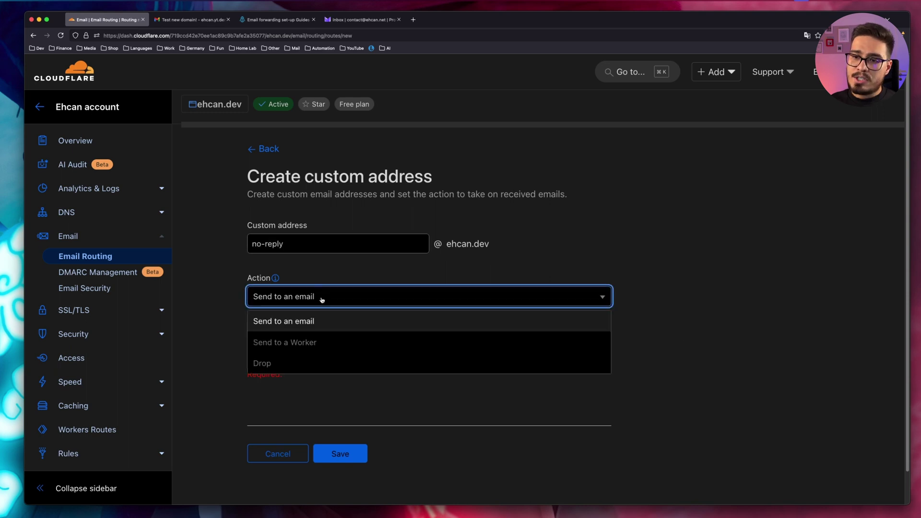
pyautogui.click(262, 363)
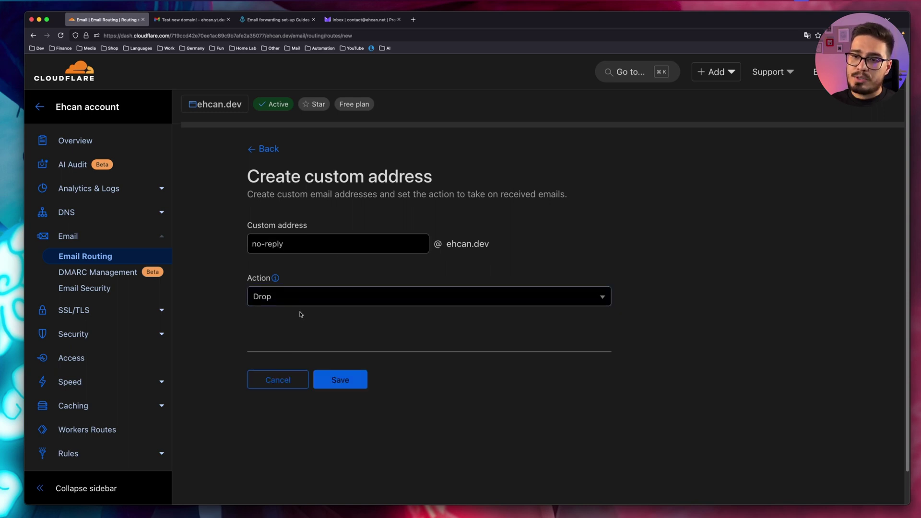
pyautogui.click(340, 383)
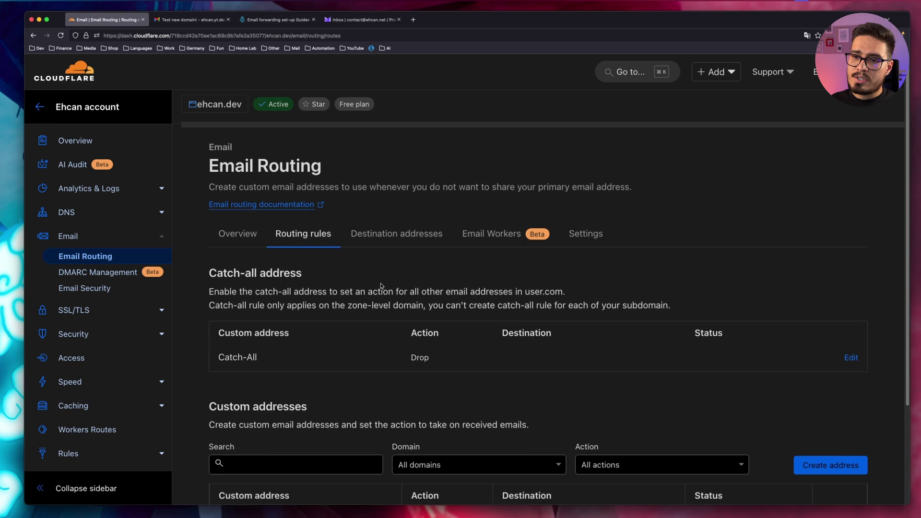
pyautogui.scroll(-3, 336, 264)
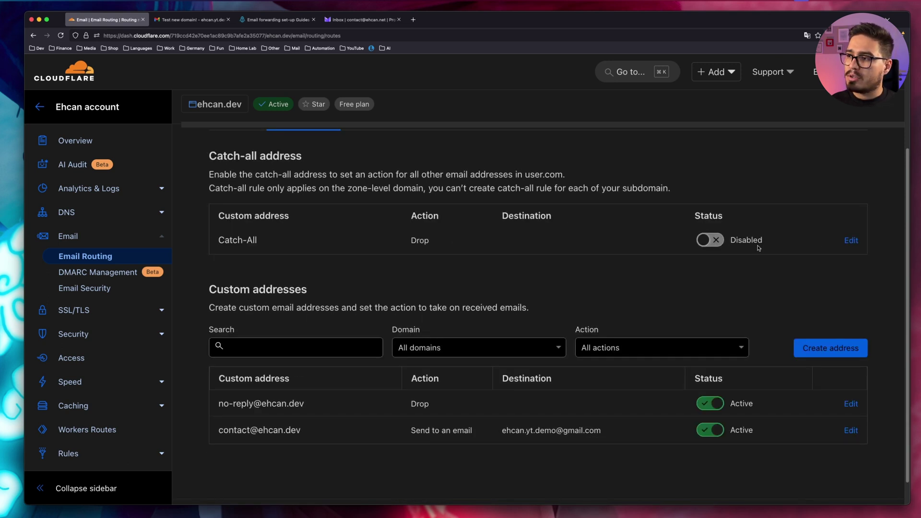
# - Set the Catch-All rule to send to the Gmail inbox, save, and enable it
pyautogui.click(850, 242)
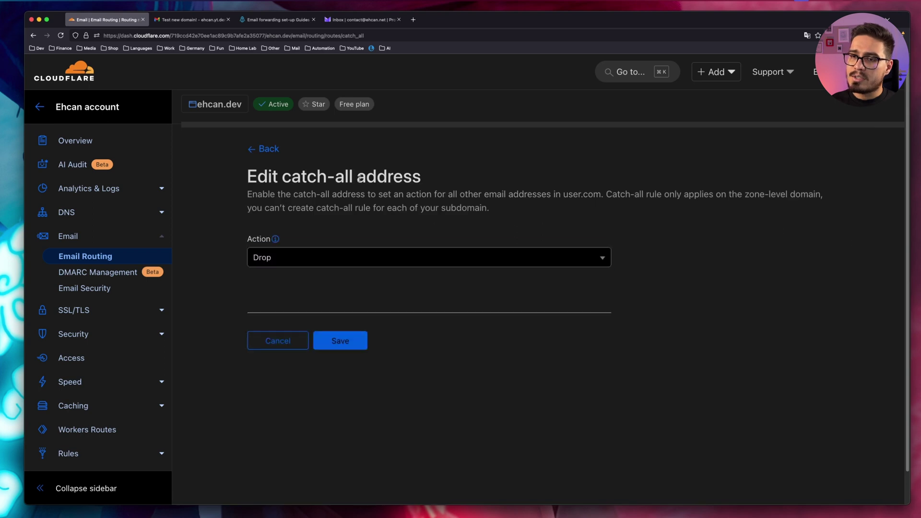
pyautogui.click(286, 264)
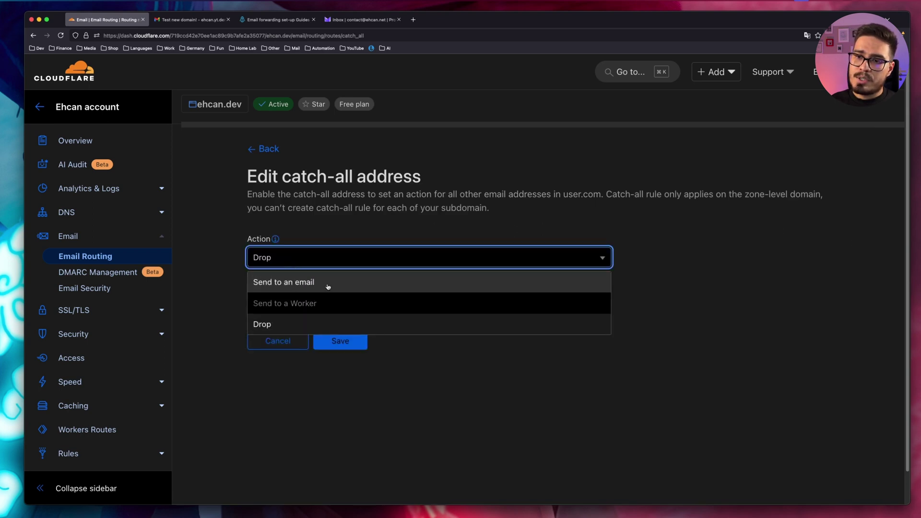
pyautogui.click(327, 287)
pyautogui.click(298, 315)
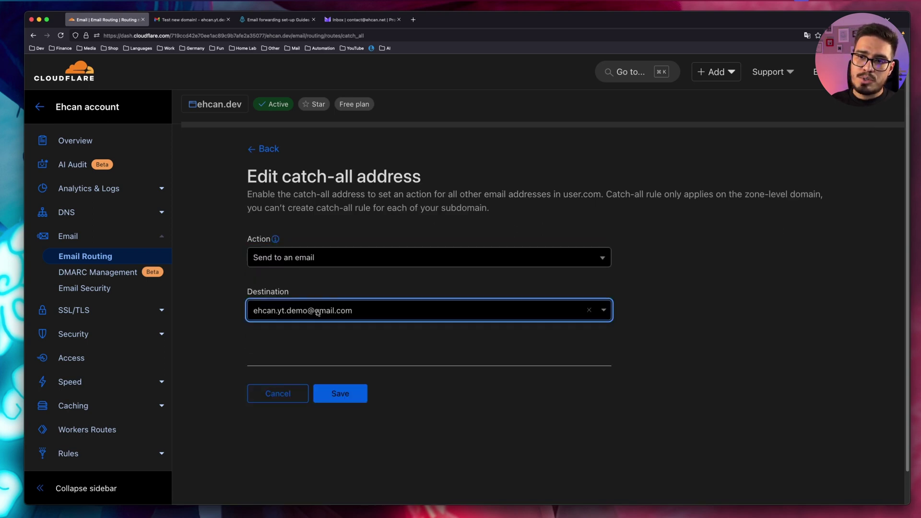
pyautogui.click(349, 391)
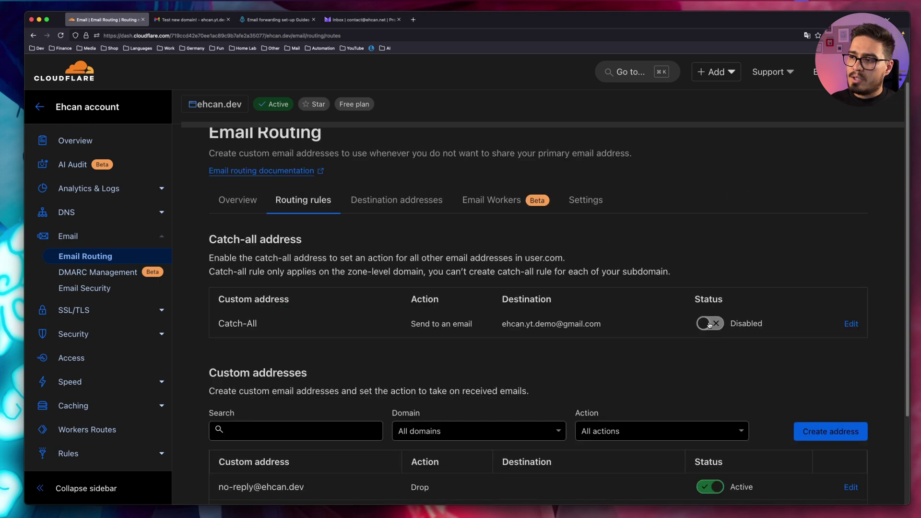
pyautogui.click(709, 324)
pyautogui.scroll(-3, 632, 278)
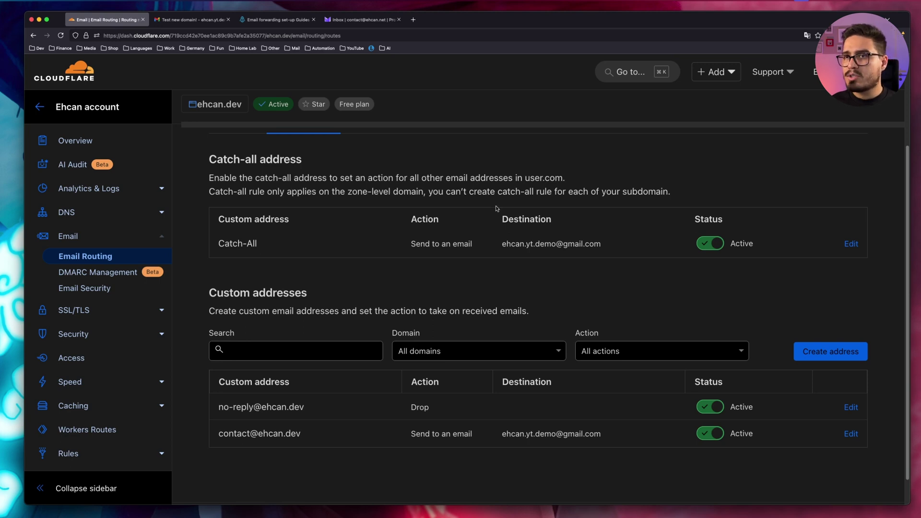
pyautogui.click(350, 22)
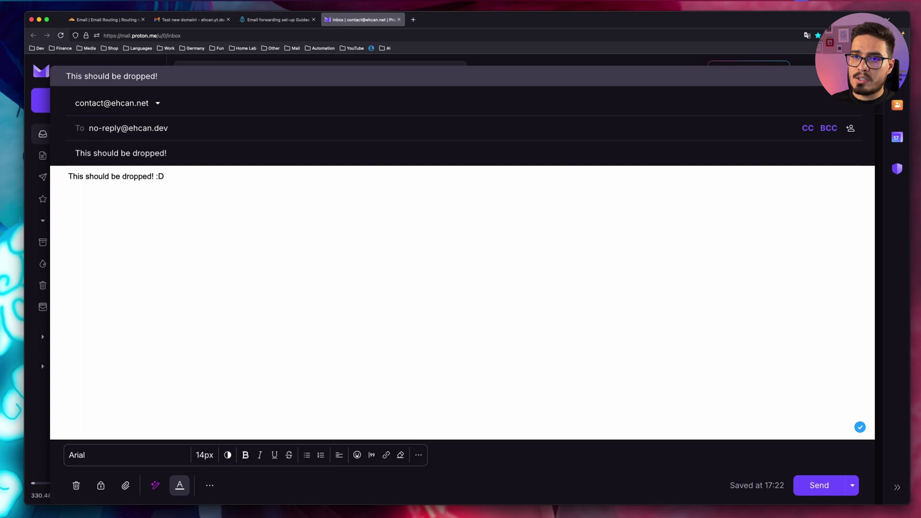
pyautogui.press('super+Return')
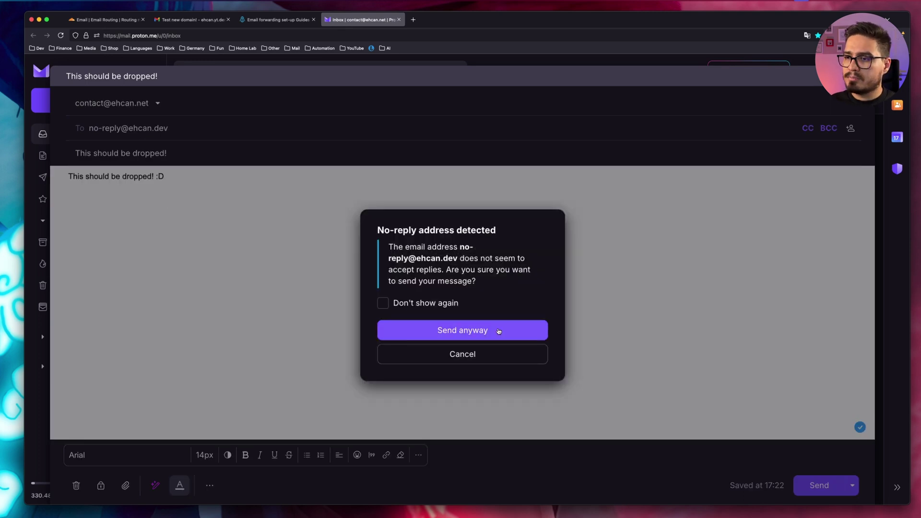
pyautogui.click(499, 333)
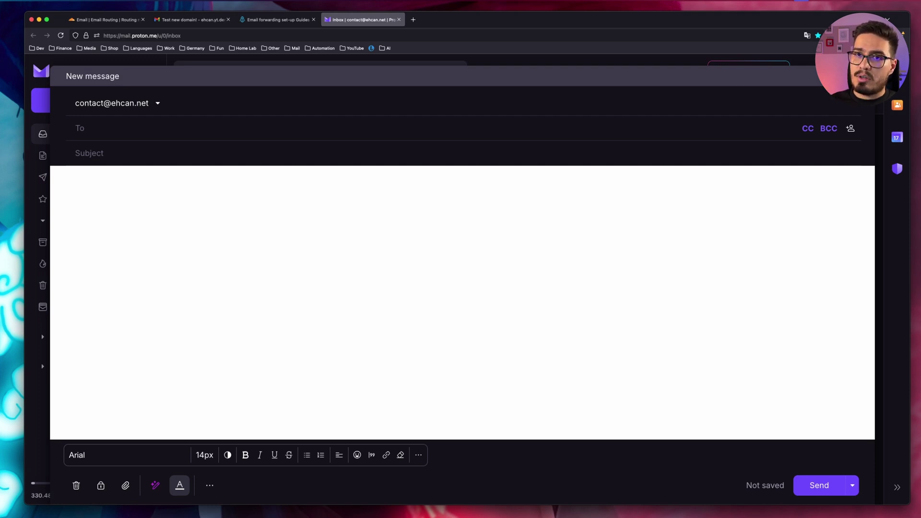
pyautogui.press('super+v')
pyautogui.press('Tab')
pyautogui.press('super+v')
pyautogui.press('Tab')
pyautogui.press('super+v')
pyautogui.write(':D')
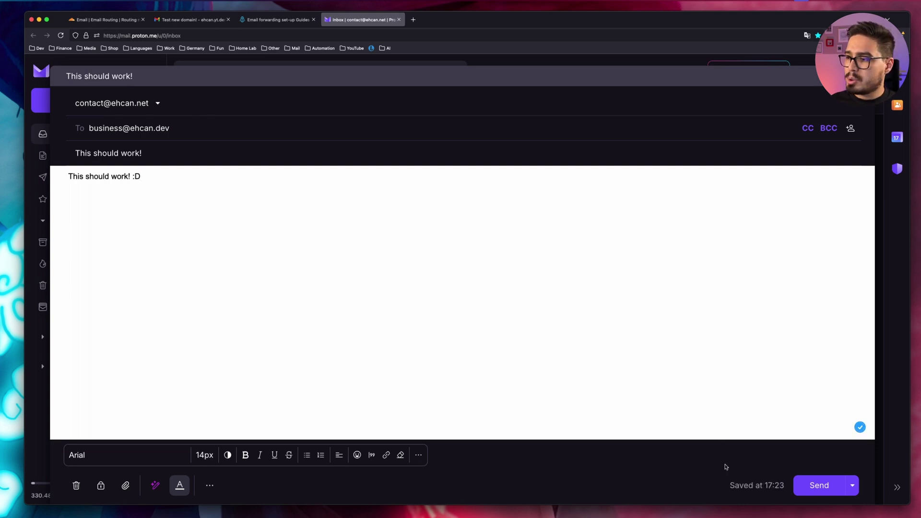
pyautogui.click(818, 486)
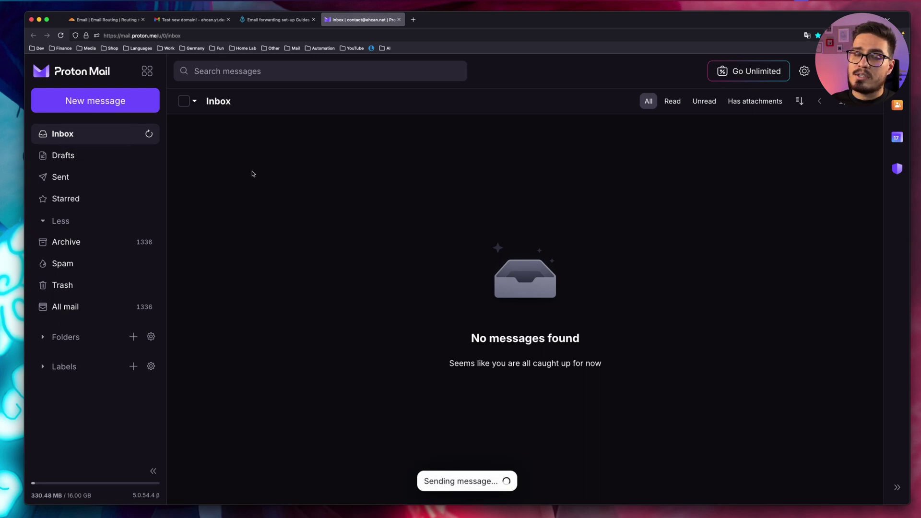
pyautogui.click(184, 21)
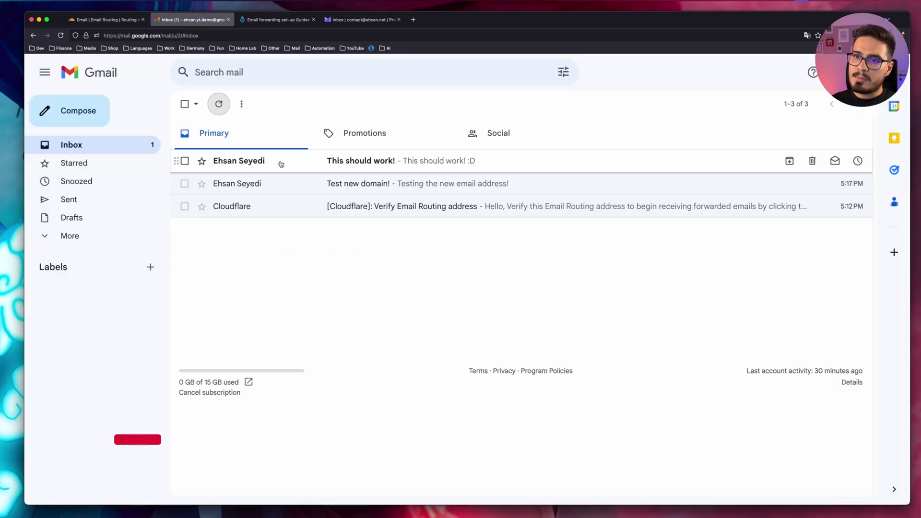
pyautogui.click(281, 163)
pyautogui.moveTo(249, 173)
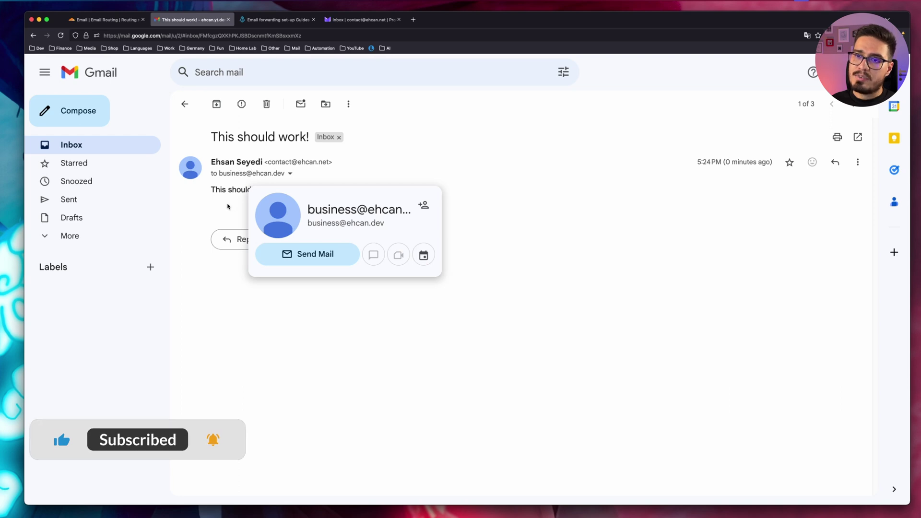
# - Show the ehcan.dev Email Routing summary: 2 emails received, 1 forwarded and 1 dropped
pyautogui.click(104, 20)
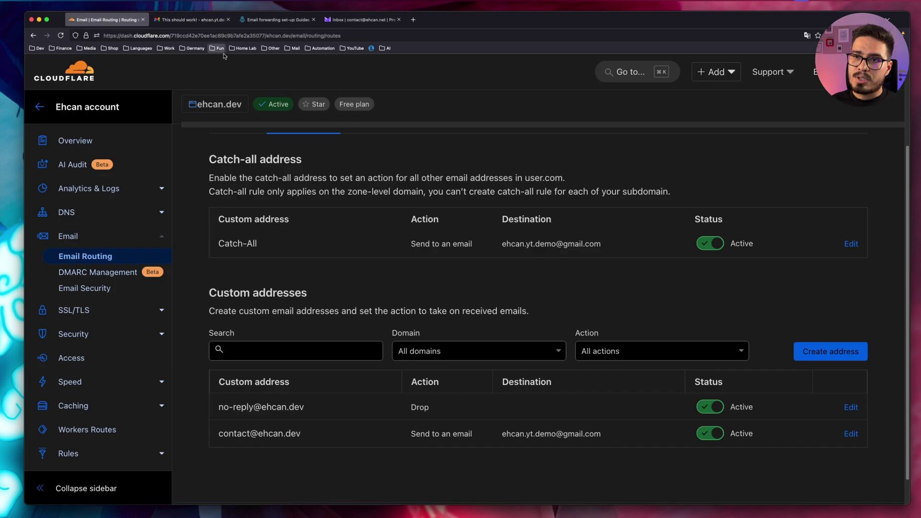
pyautogui.scroll(3, 263, 230)
pyautogui.click(257, 229)
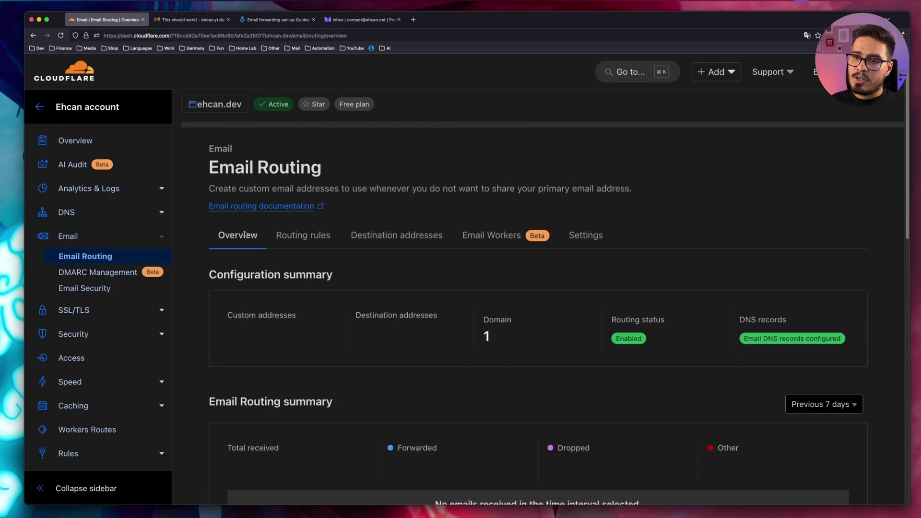
pyautogui.scroll(-1, 424, 237)
pyautogui.scroll(-3, 460, 247)
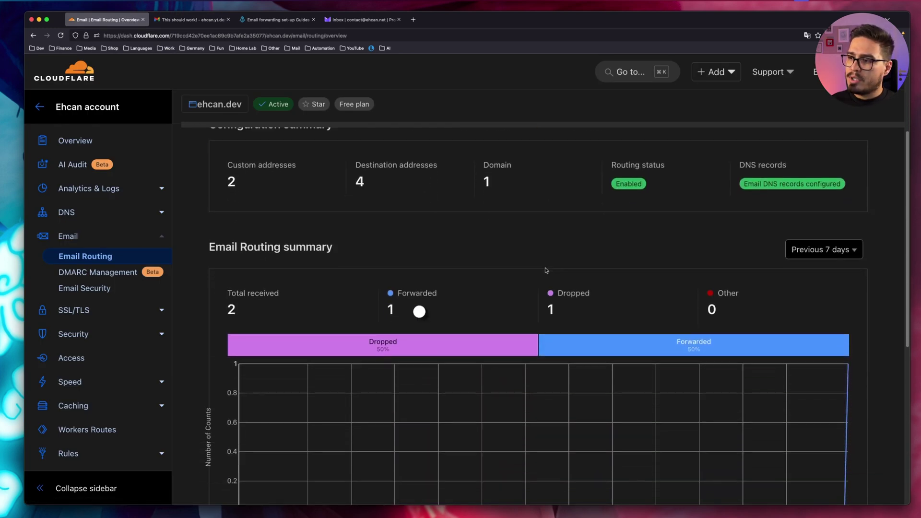
pyautogui.scroll(-1, 544, 269)
pyautogui.moveTo(402, 311)
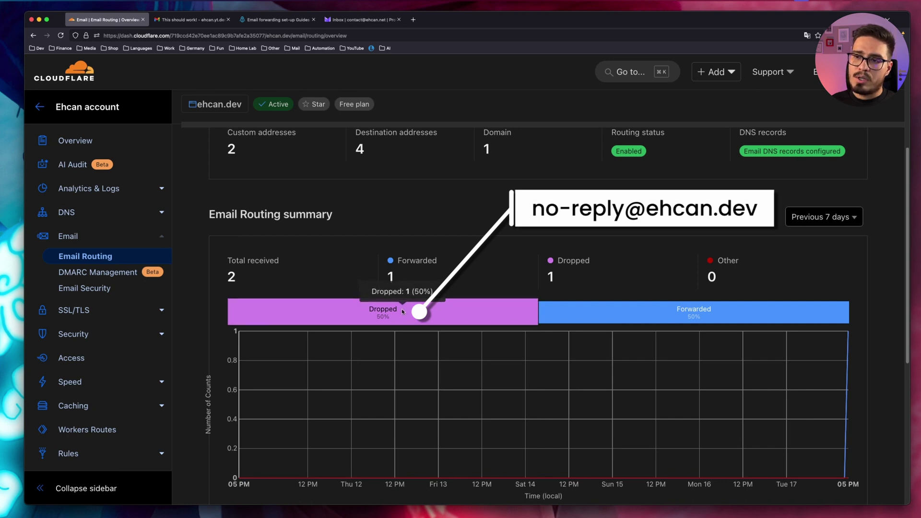
pyautogui.scroll(4, 386, 276)
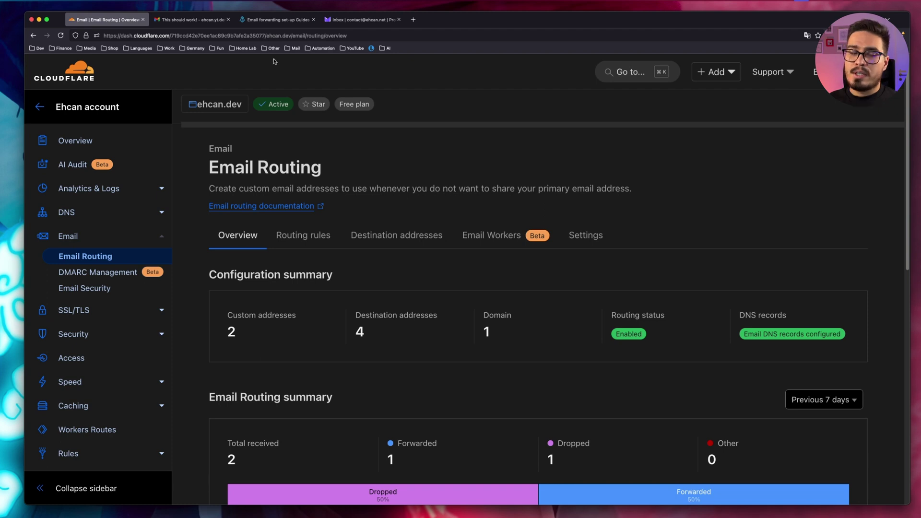
# - Read ImprovMX's 'Send emails using Gmail' guide, then return to the Gmail inbox
pyautogui.click(278, 20)
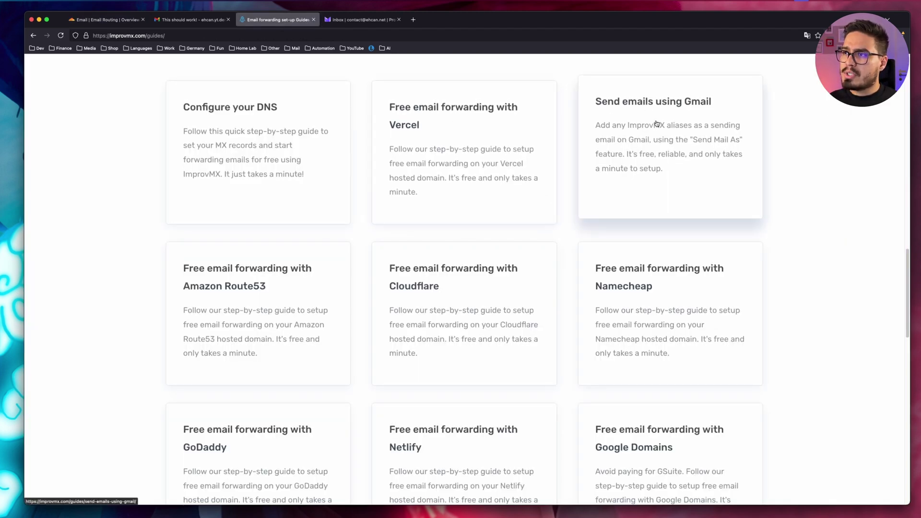
pyautogui.press('XF86MonBrightnessDown')
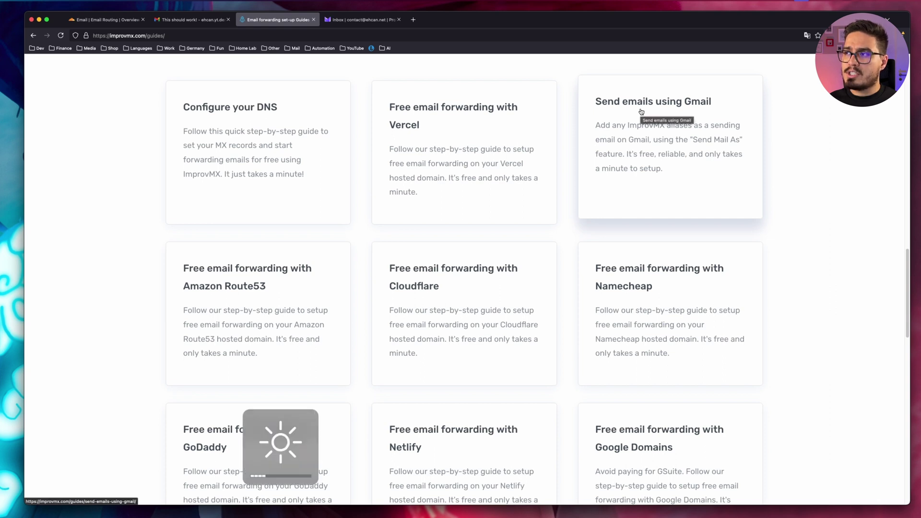
pyautogui.click(641, 111)
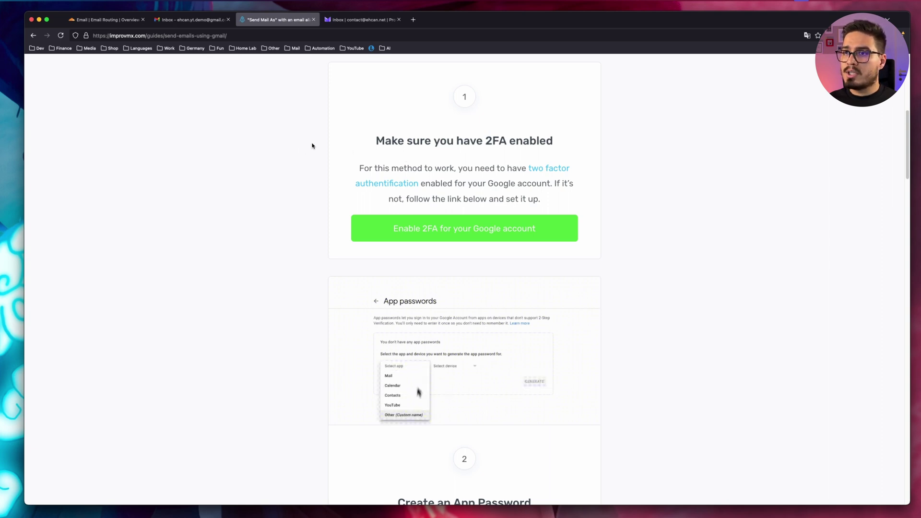
pyautogui.hotkey('ctrl', 'shift', 'Tab')
# - Go to the Security settings of the Google Account
pyautogui.click(891, 72)
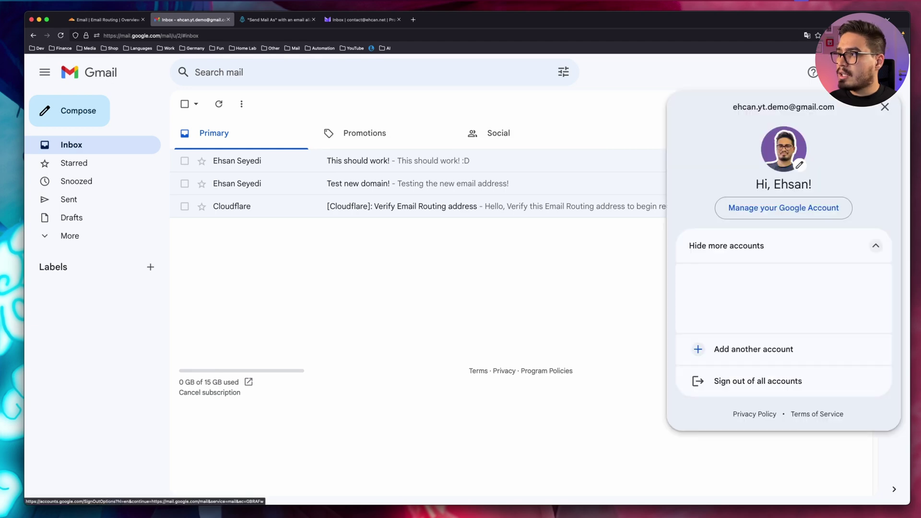
pyautogui.click(790, 206)
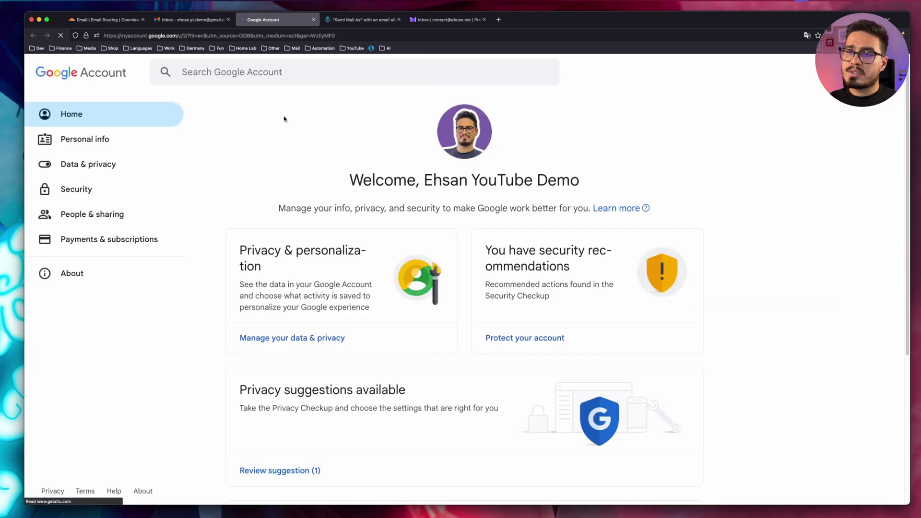
pyautogui.click(76, 189)
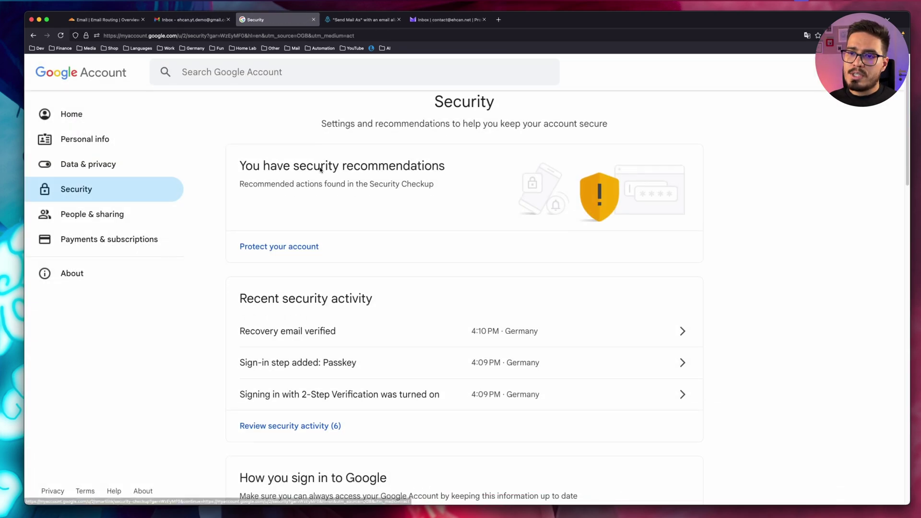
pyautogui.scroll(-5, 263, 203)
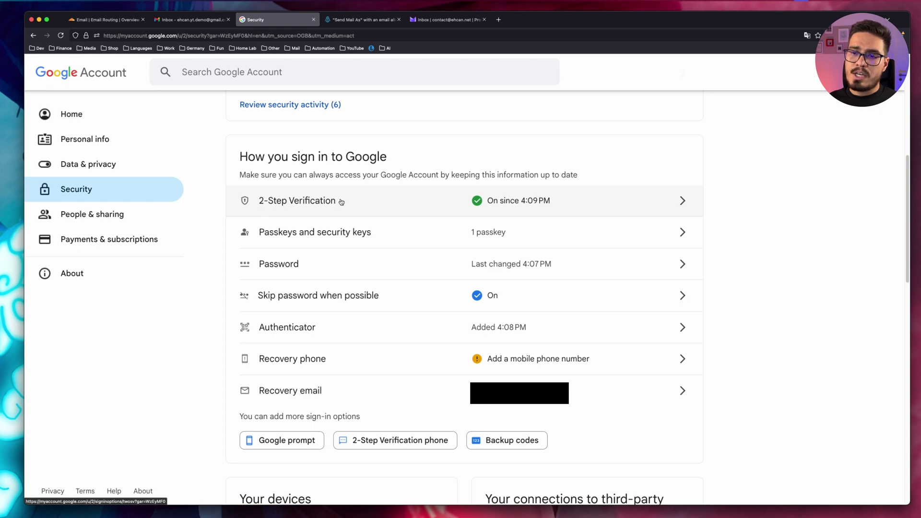
pyautogui.scroll(1, 271, 72)
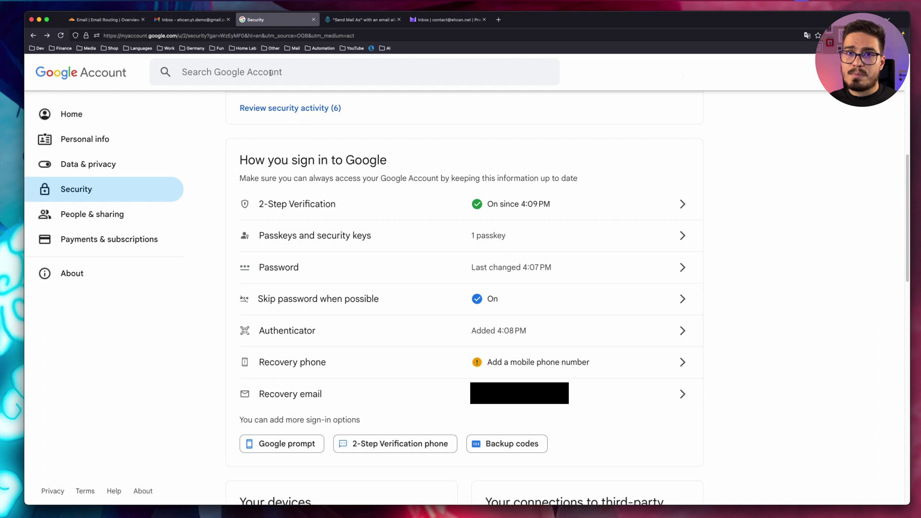
# - Search 'app pass' and create an app password named 'ehcan.dev email'
pyautogui.click(270, 73)
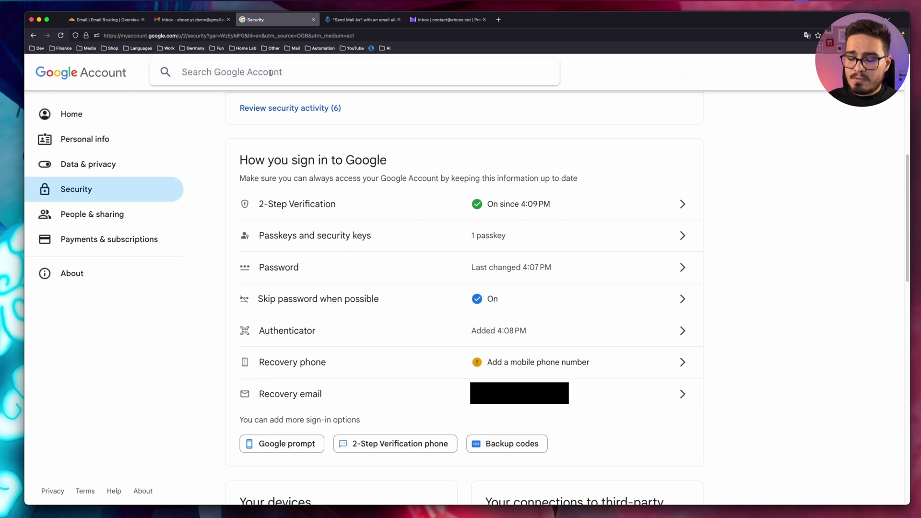
pyautogui.write('app ')
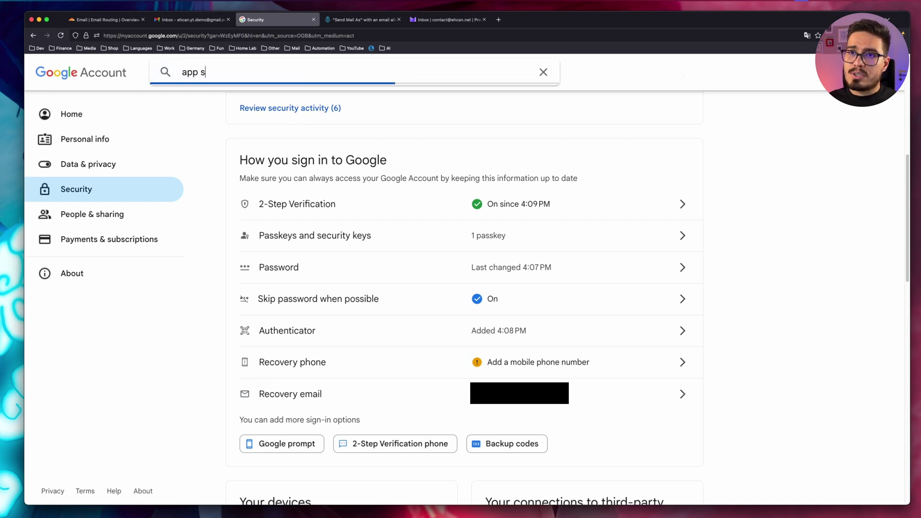
pyautogui.write('pass')
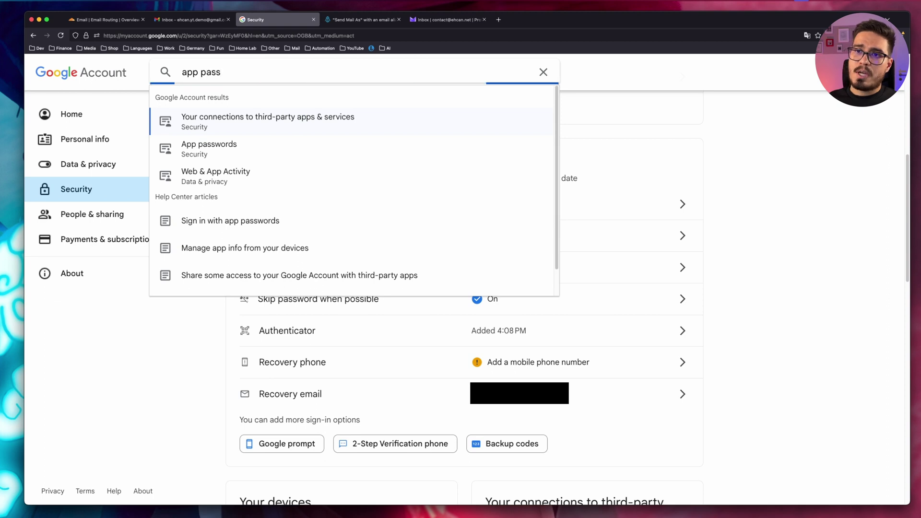
pyautogui.click(214, 125)
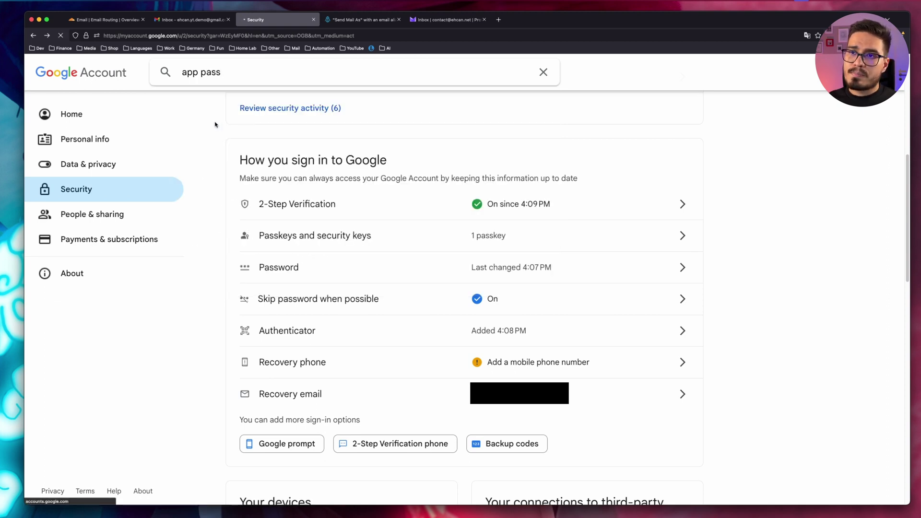
pyautogui.click(287, 315)
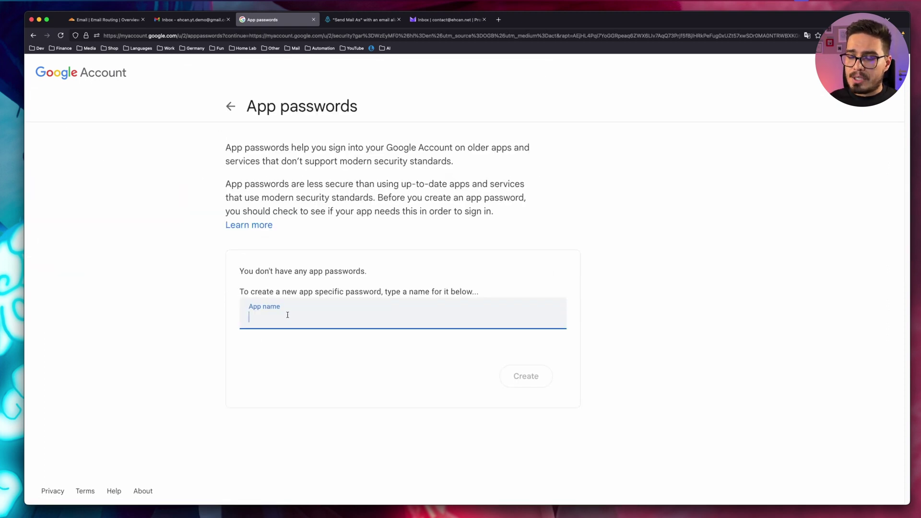
pyautogui.write('ehcan.dev email')
pyautogui.click(522, 376)
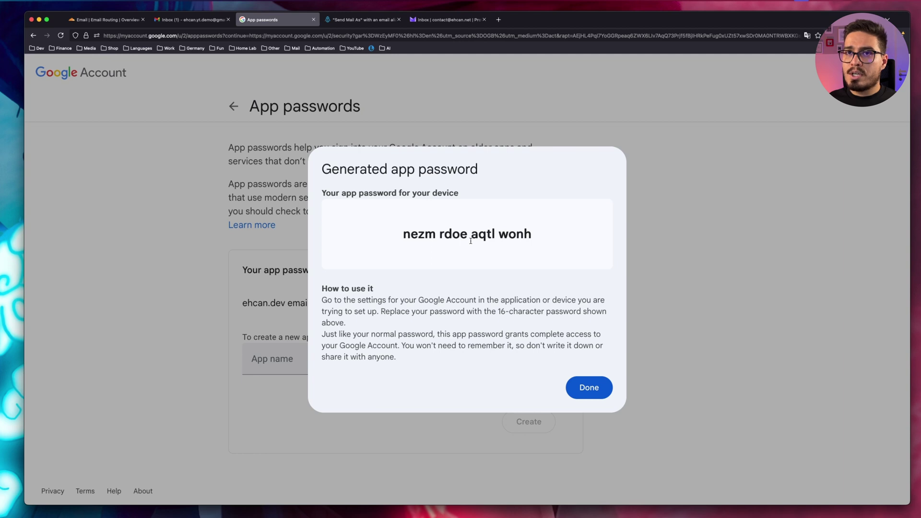
pyautogui.hotkey('ctrl', 'shift', 'Tab')
# - Go to Gmail's Accounts and Import settings and choose 'Add another email address'
pyautogui.click(795, 104)
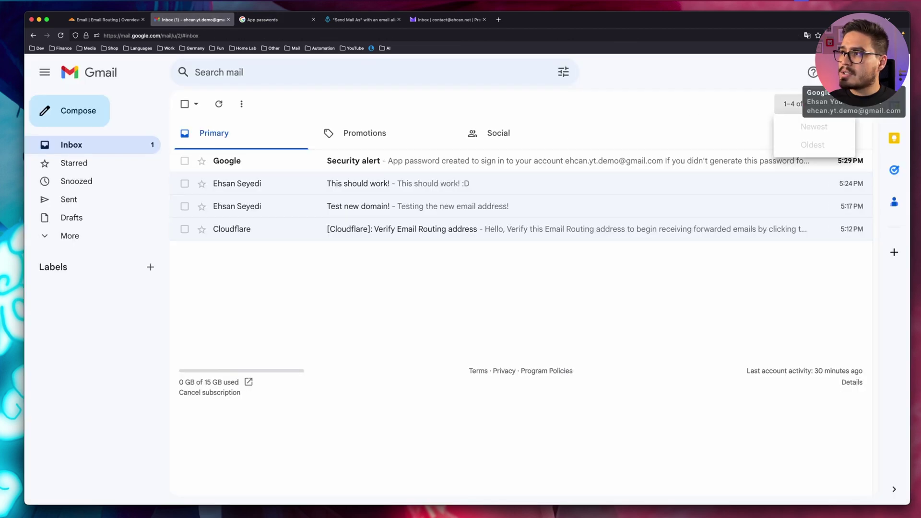
pyautogui.click(831, 104)
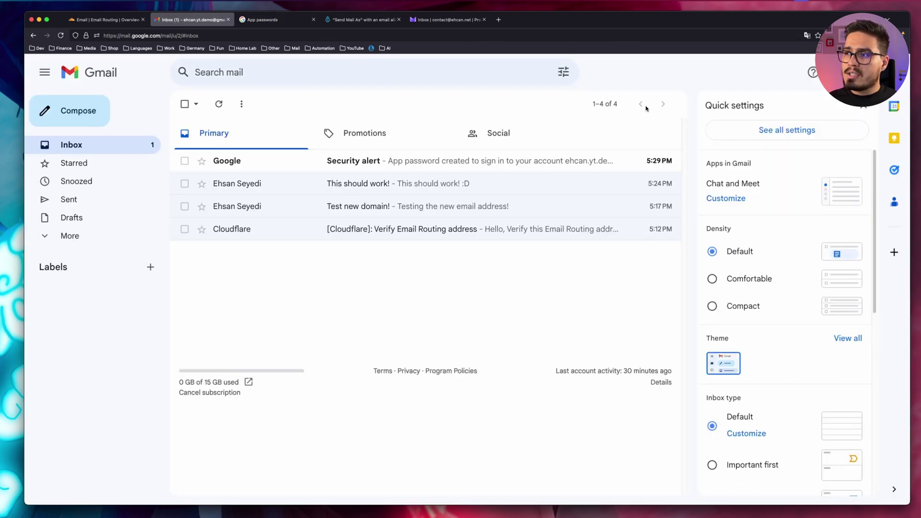
pyautogui.click(790, 130)
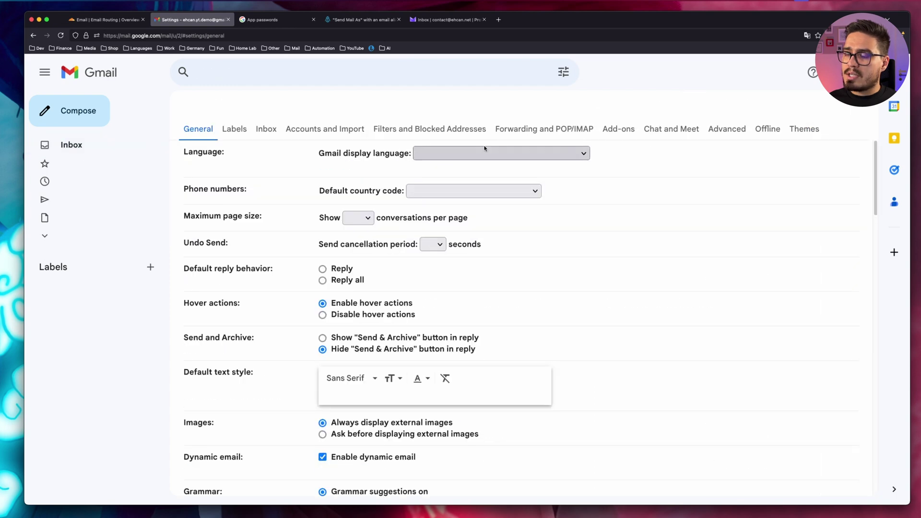
pyautogui.click(305, 131)
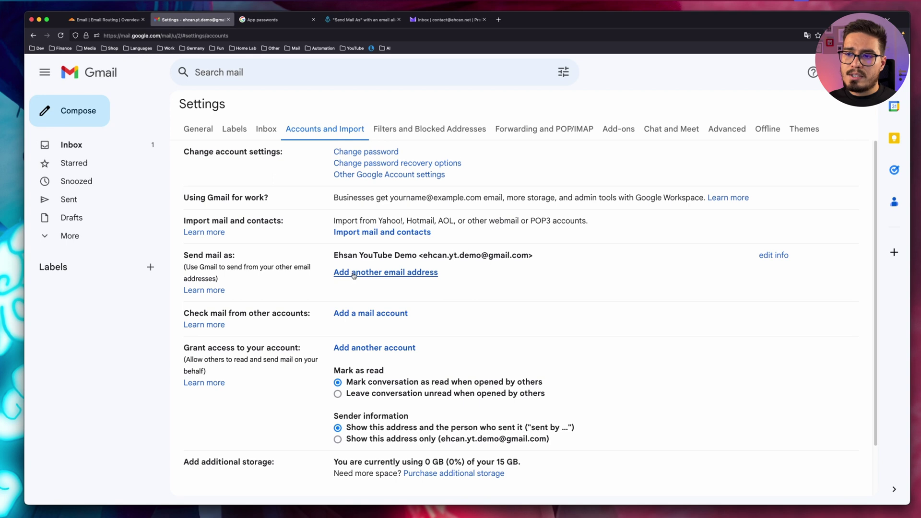
pyautogui.click(415, 273)
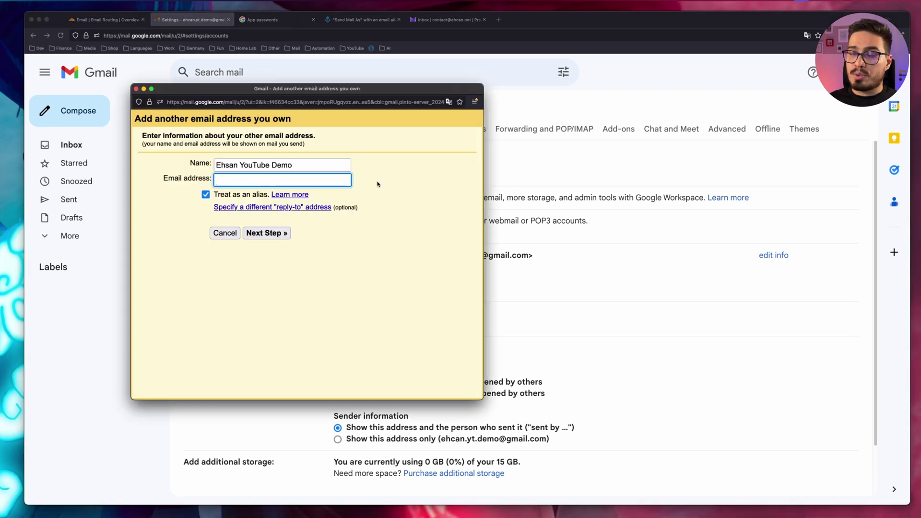
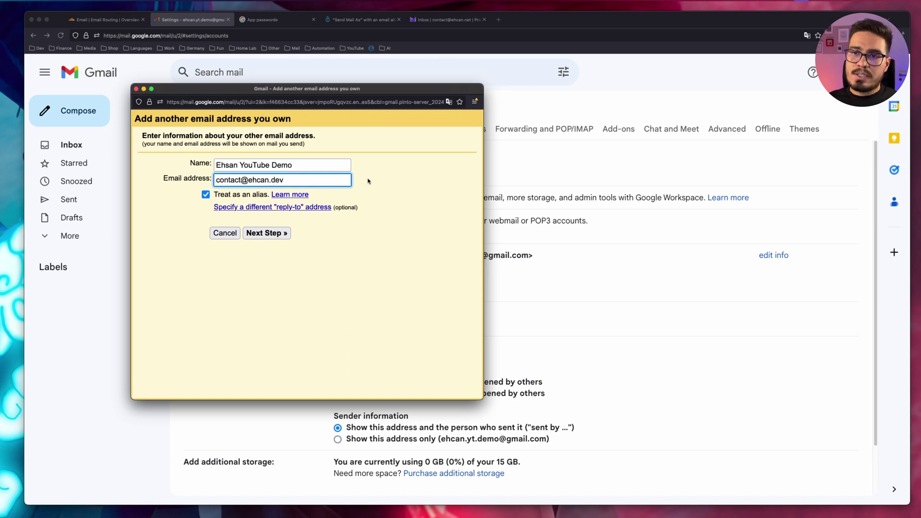
# - Enter the custom-domain contact address and set the SMTP server to smtp.gmail.com
pyautogui.click(277, 235)
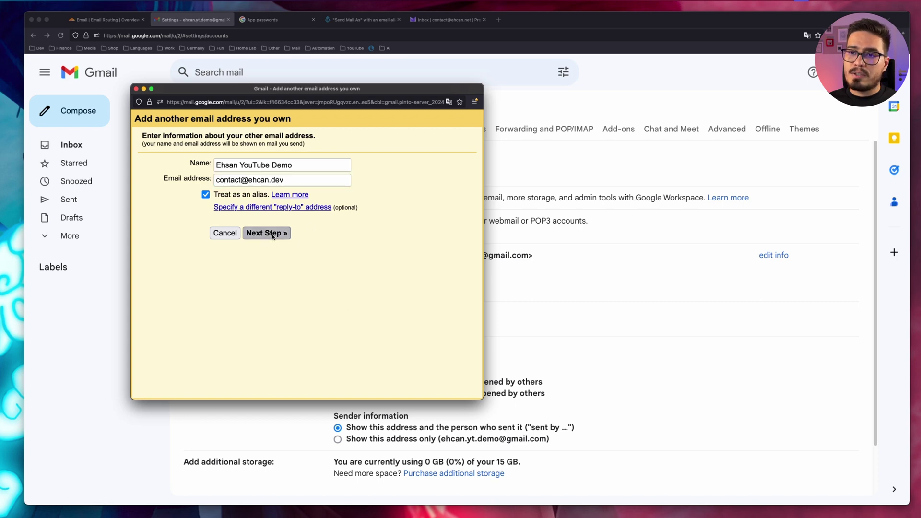
pyautogui.click(193, 175)
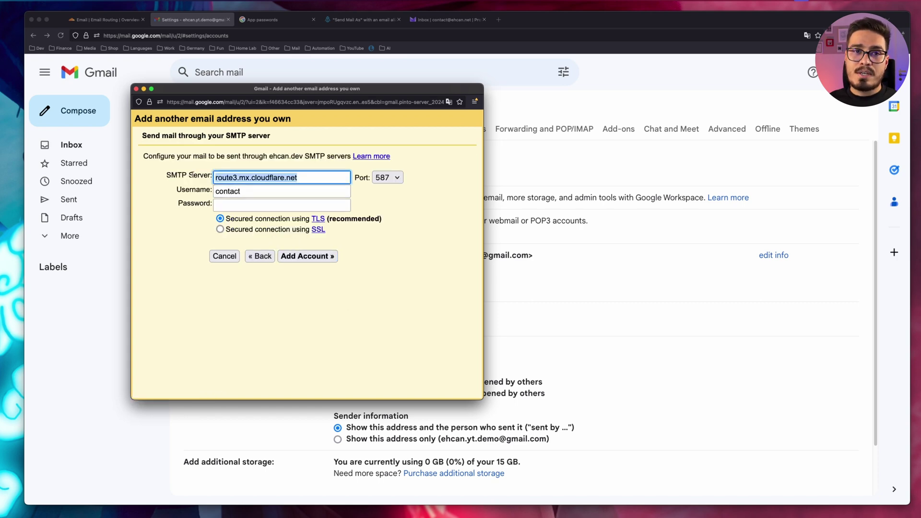
pyautogui.write('smtp.gmail.com')
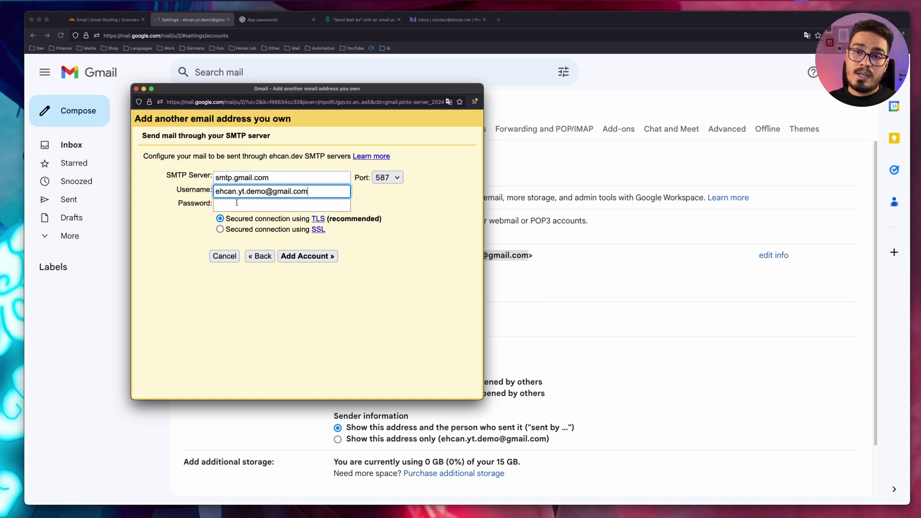
# - Paste the generated app password as the SMTP password and add the account
pyautogui.click(236, 205)
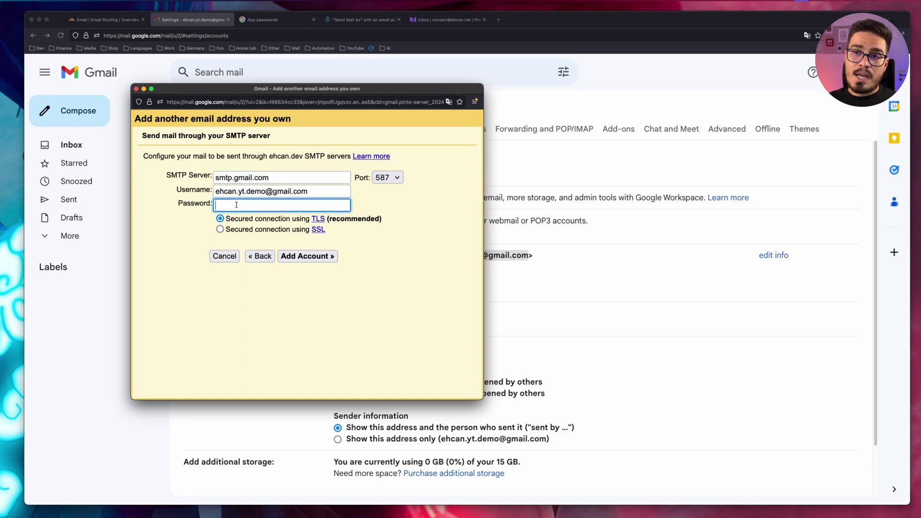
pyautogui.click(269, 20)
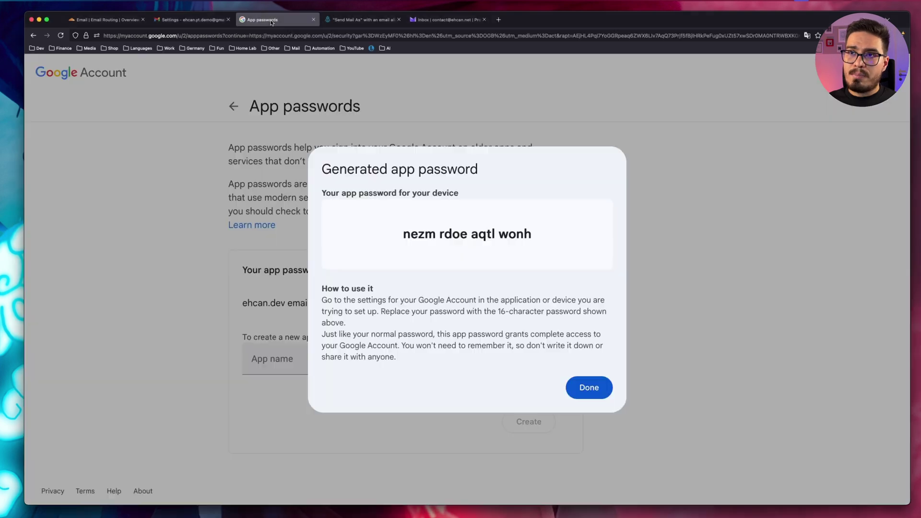
pyautogui.moveTo(401, 230); pyautogui.dragTo(555, 237)
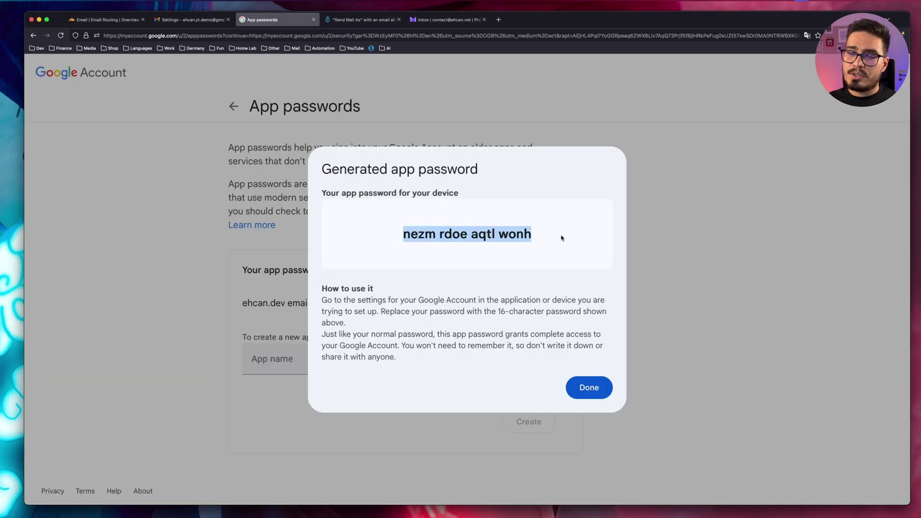
pyautogui.press('super+grave')
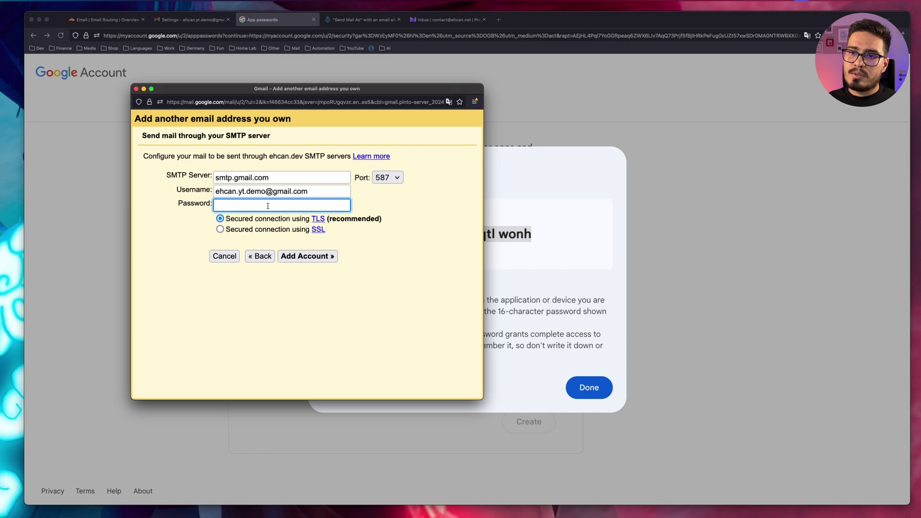
pyautogui.press('super+v')
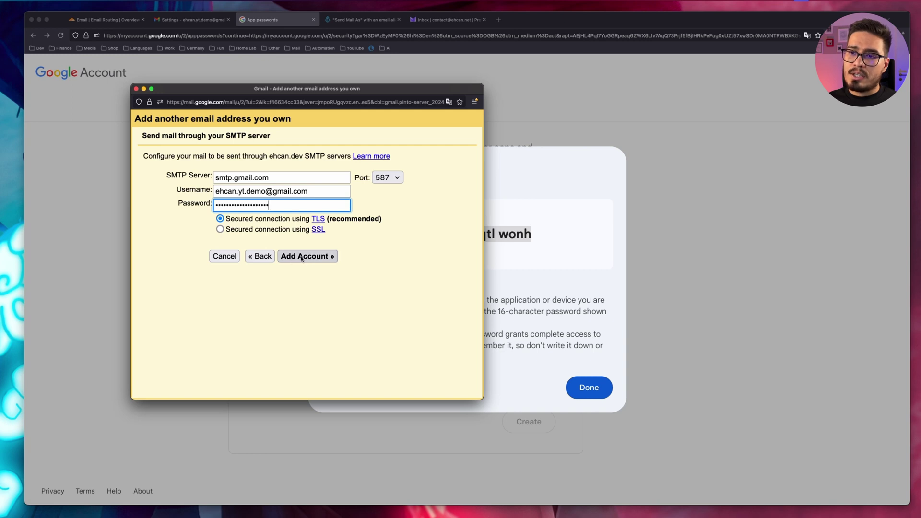
pyautogui.click(302, 257)
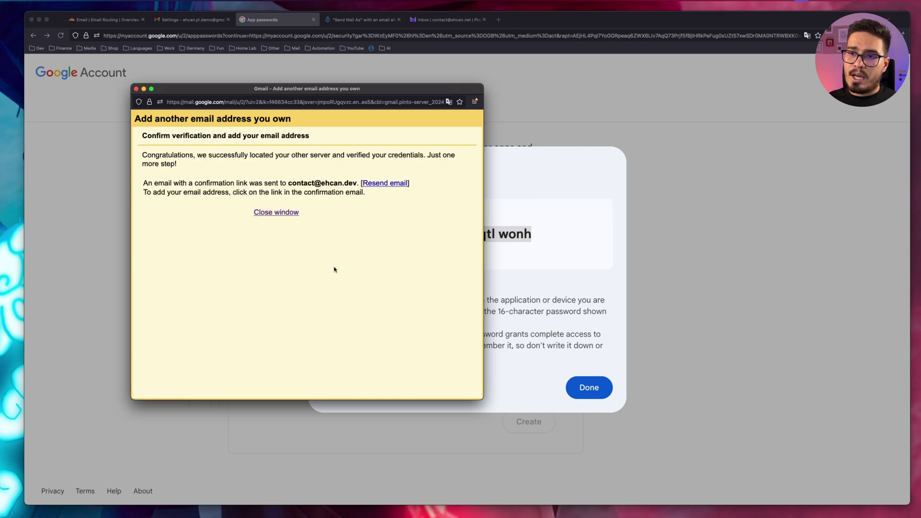
# - Confirm the custom send-as address using the link in Gmail's confirmation email
pyautogui.click(276, 212)
pyautogui.click(186, 19)
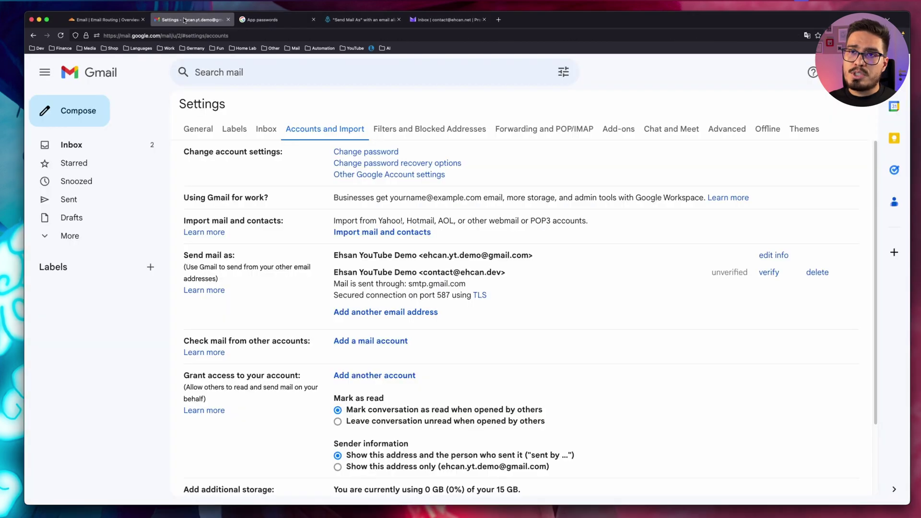
pyautogui.click(108, 77)
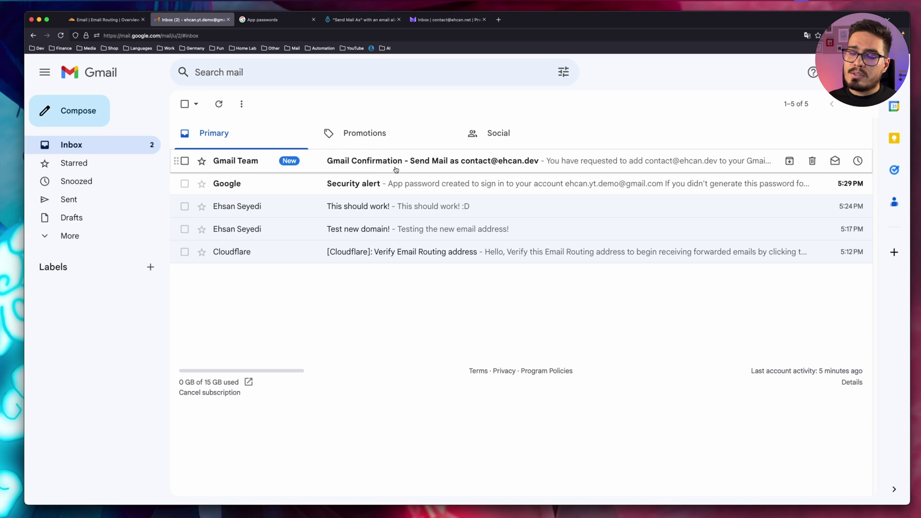
pyautogui.click(450, 169)
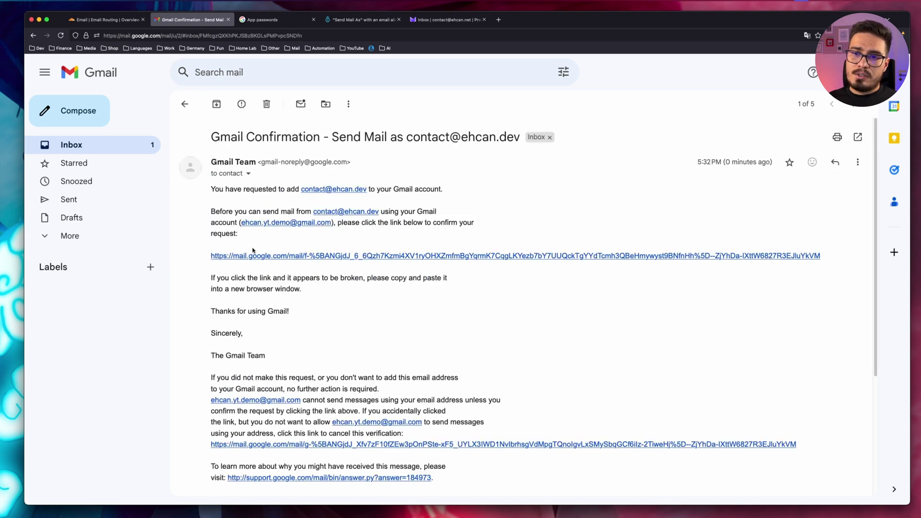
pyautogui.click(246, 257)
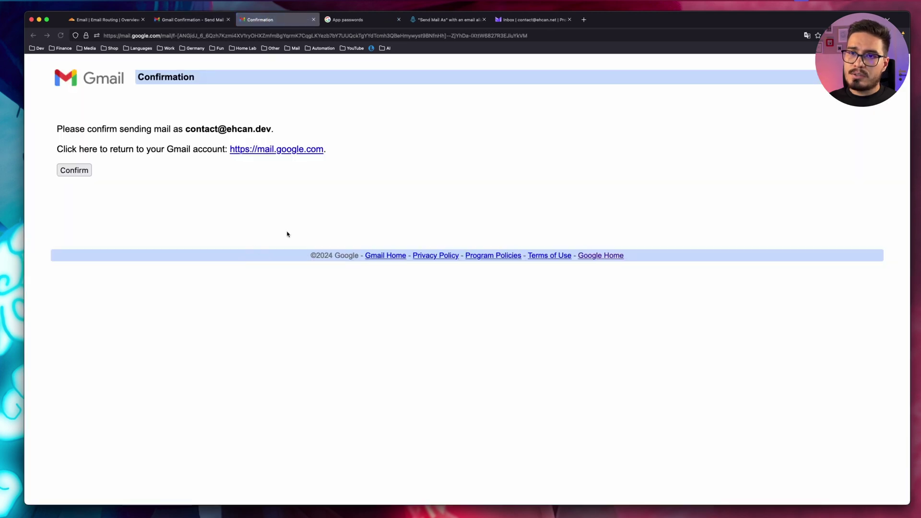
pyautogui.click(82, 171)
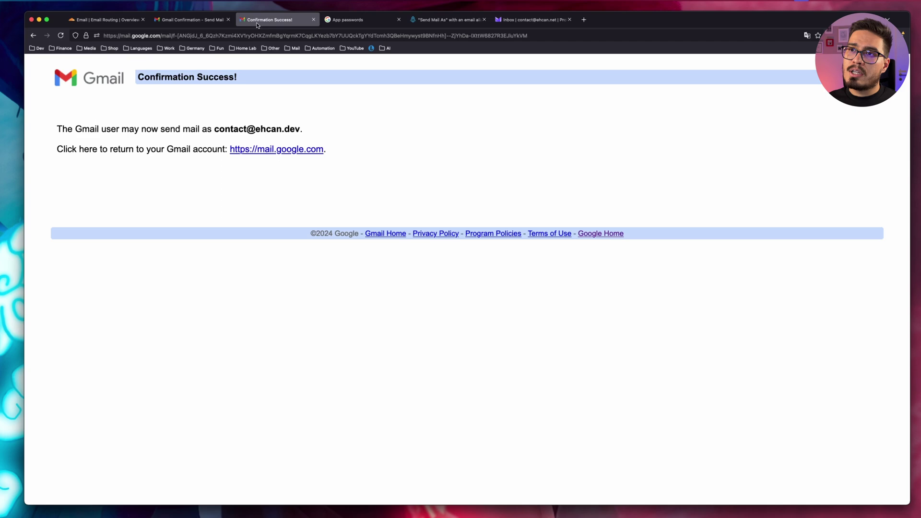
pyautogui.click(313, 19)
# - Start a new message and pick the custom-domain address as the sender
pyautogui.click(185, 103)
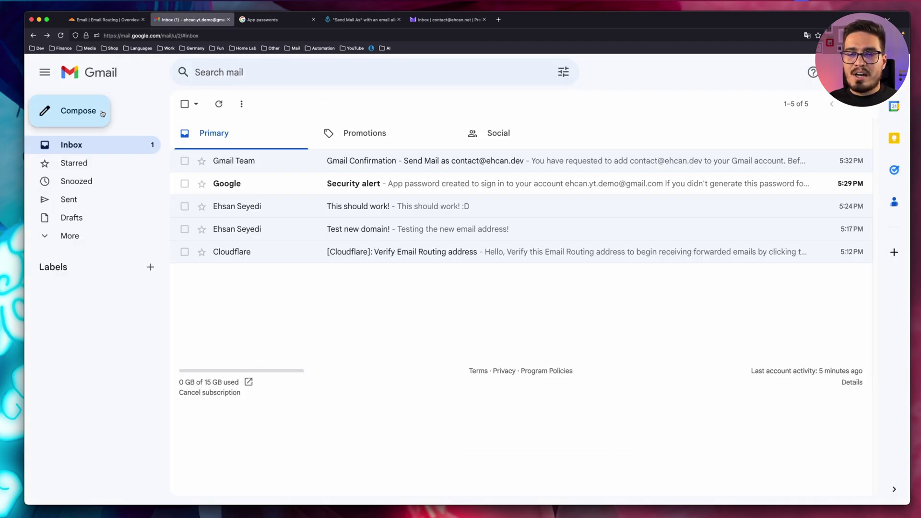
pyautogui.click(102, 113)
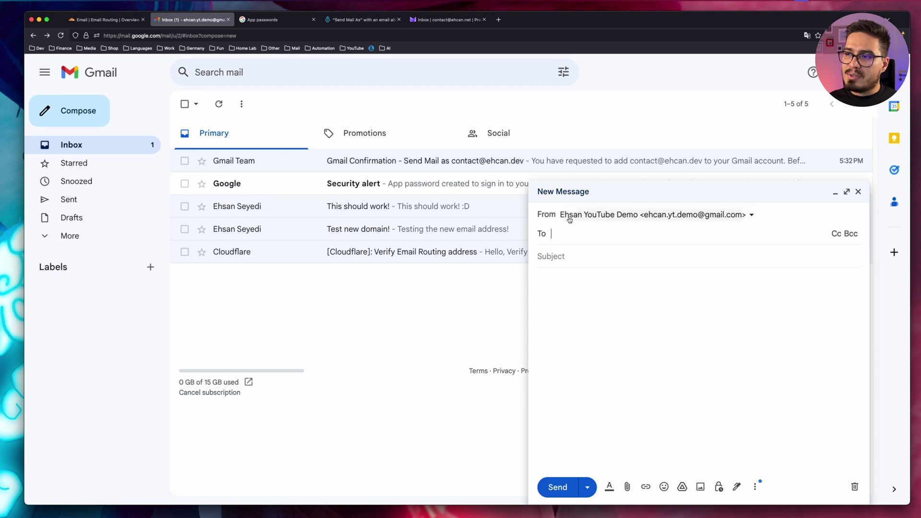
pyautogui.click(606, 216)
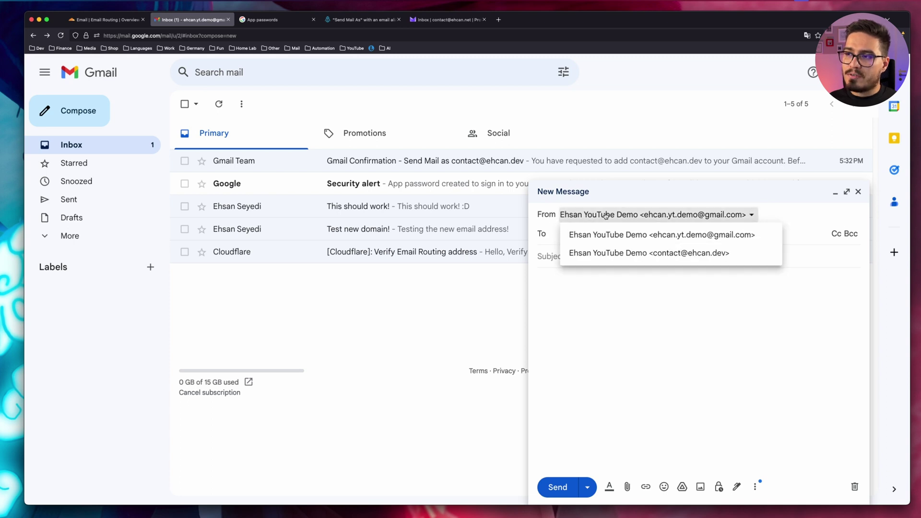
pyautogui.click(678, 254)
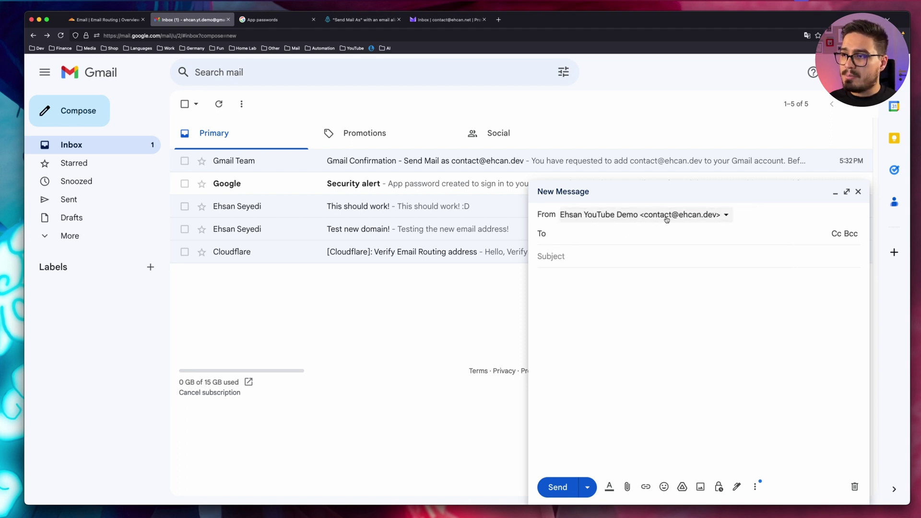
# - Save the new message as a draft and open the 'Test new domain!' conversation
pyautogui.click(858, 191)
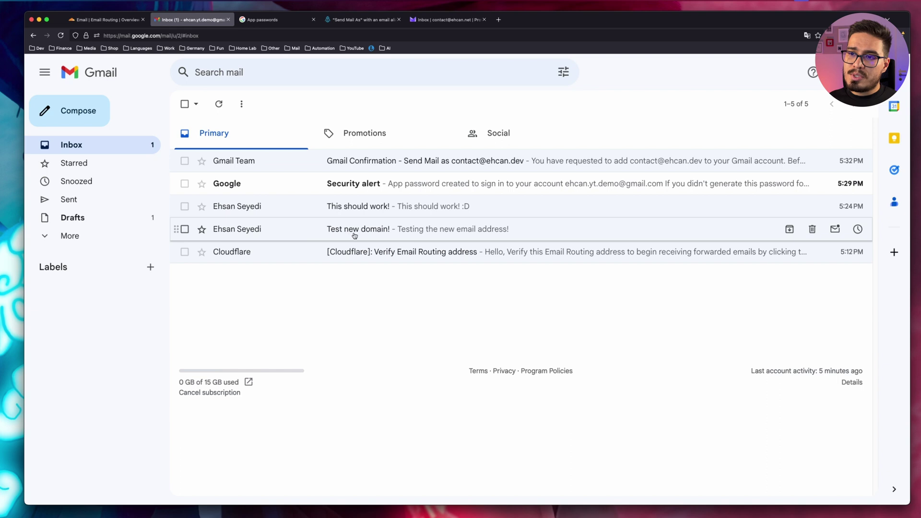
pyautogui.click(446, 232)
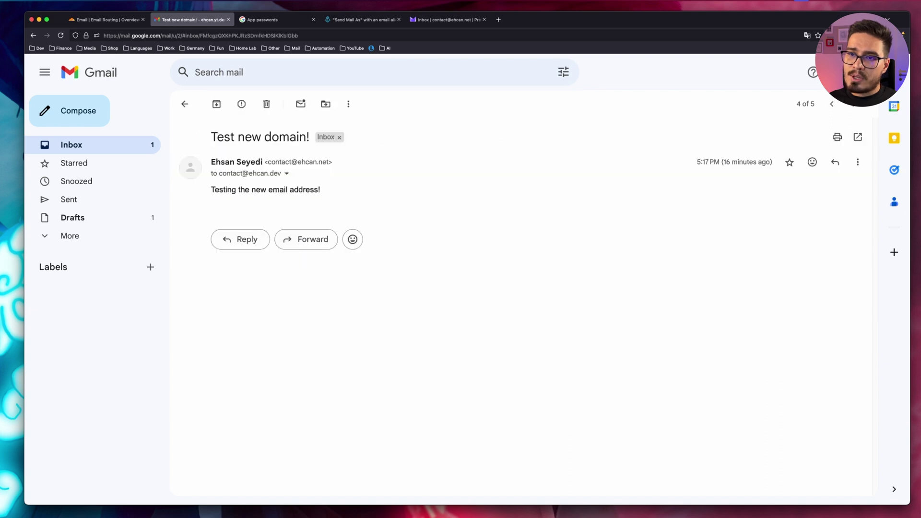
pyautogui.moveTo(230, 173)
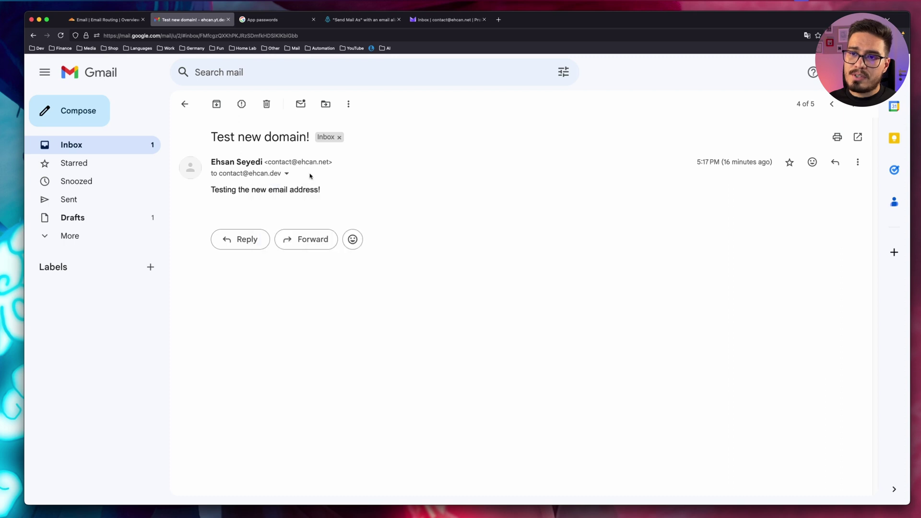
# - Send the reply 'Hi back! / Sending it from my Gmail!' and copy its text
pyautogui.click(246, 238)
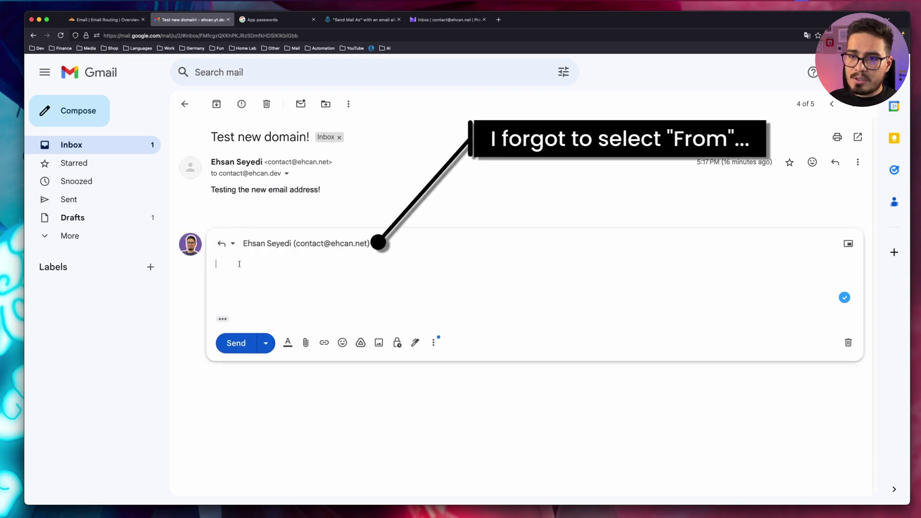
pyautogui.write('Hi back!')
pyautogui.press('Return')
pyautogui.write('Sending it from my Gmail!')
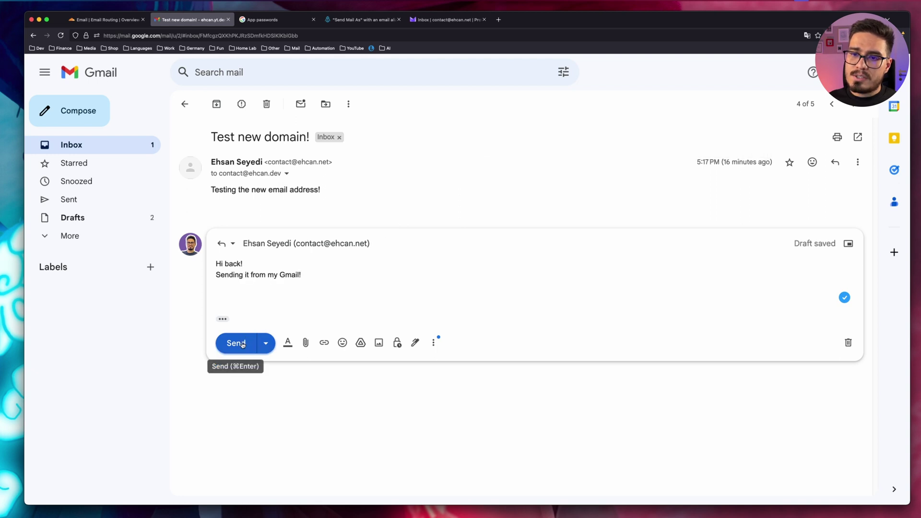
pyautogui.click(243, 342)
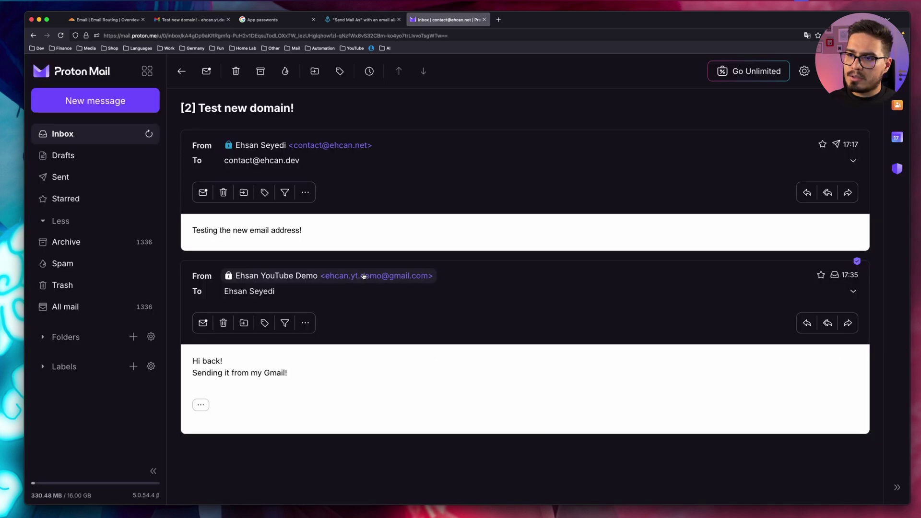
pyautogui.click(364, 277)
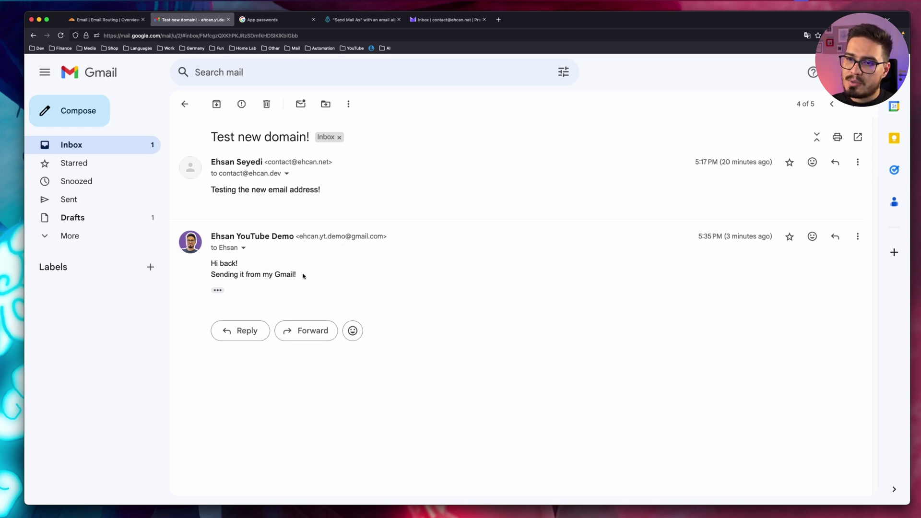
pyautogui.moveTo(301, 275); pyautogui.dragTo(210, 267)
pyautogui.click(241, 266)
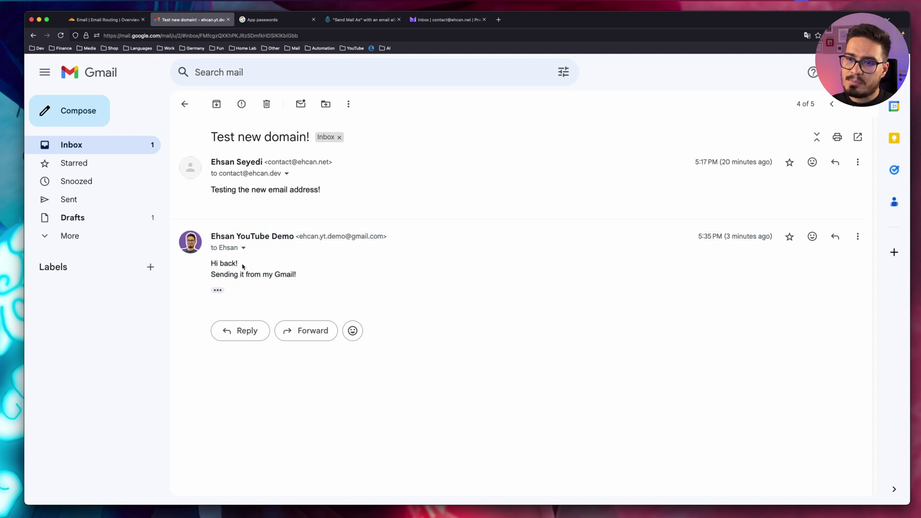
# - Send the same reply text again with the custom-domain address as sender
pyautogui.click(243, 335)
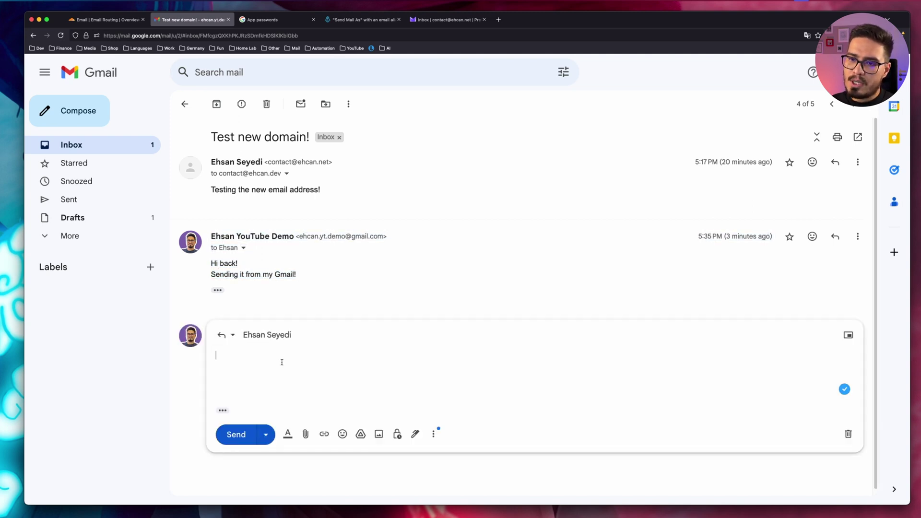
pyautogui.write('Hi back! Sending it from my Gmail!')
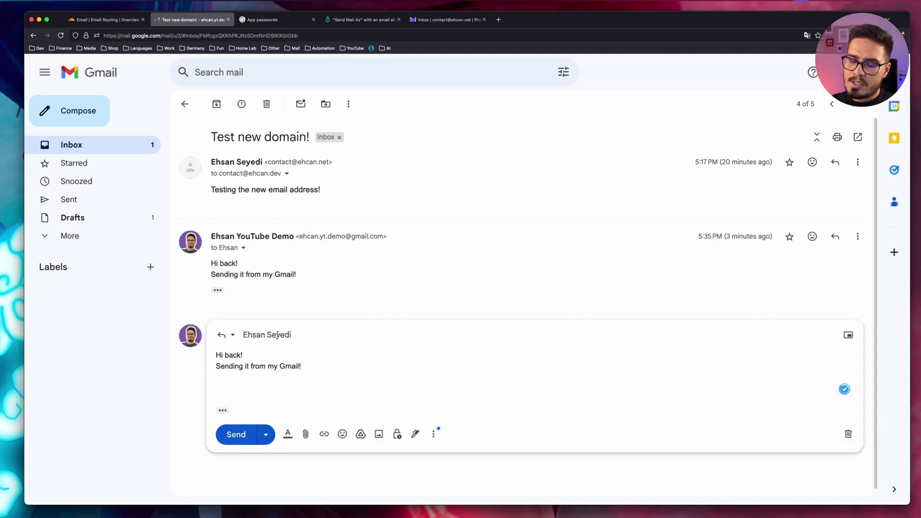
pyautogui.click(301, 334)
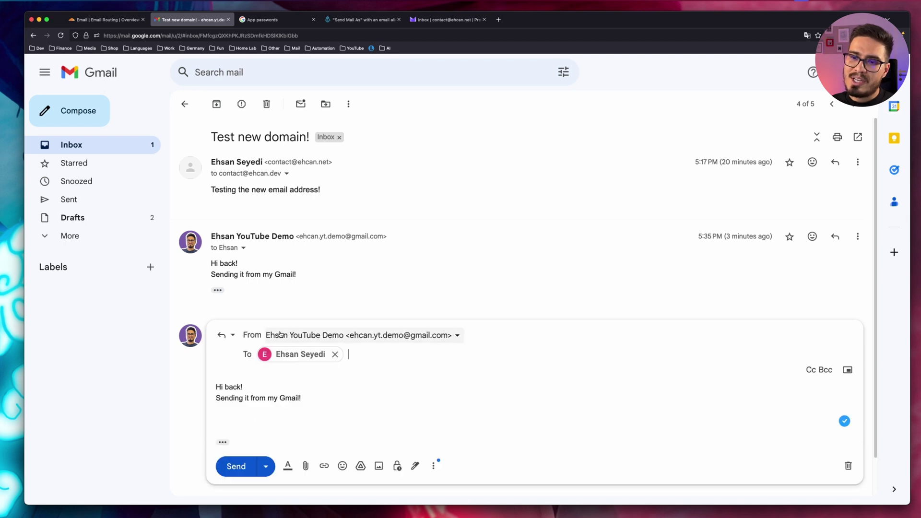
pyautogui.click(282, 335)
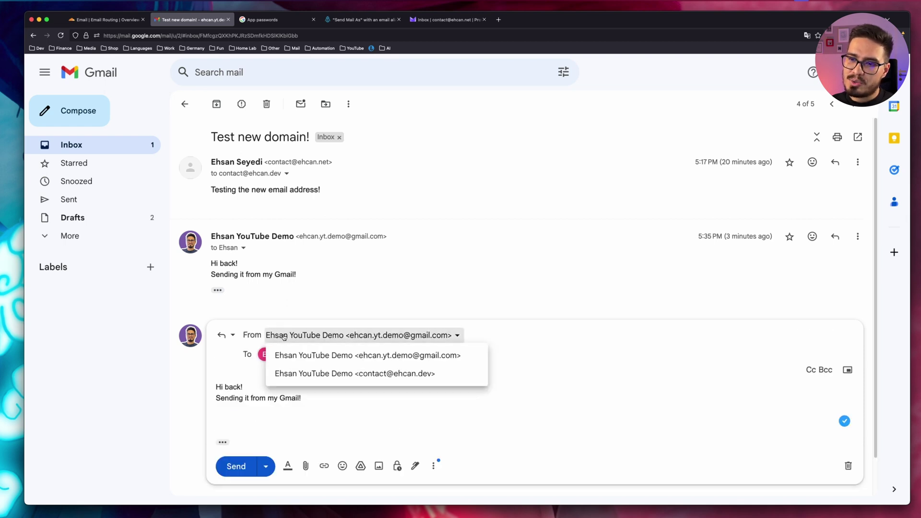
pyautogui.click(370, 378)
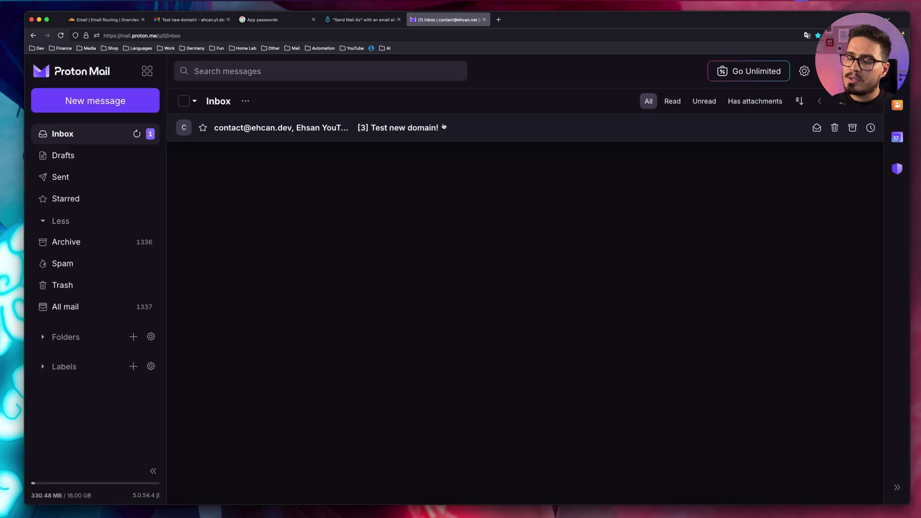
pyautogui.click(438, 124)
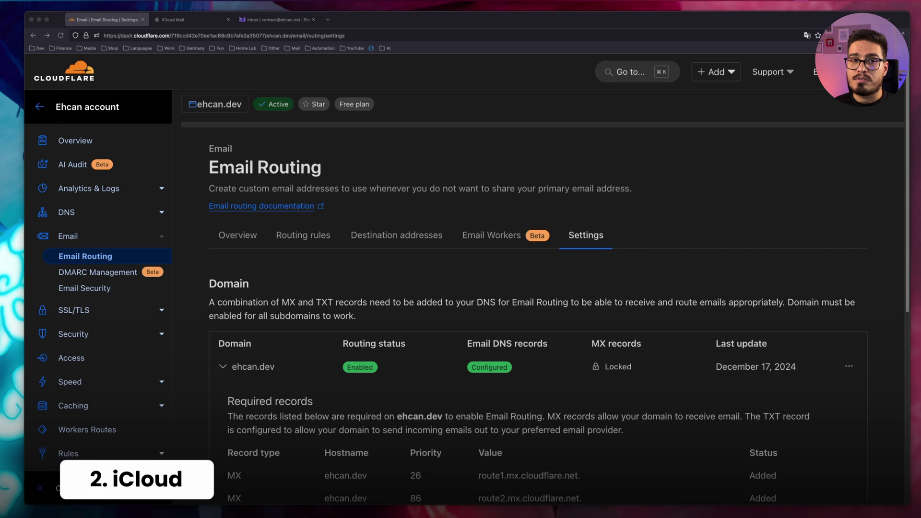
pyautogui.click(180, 153)
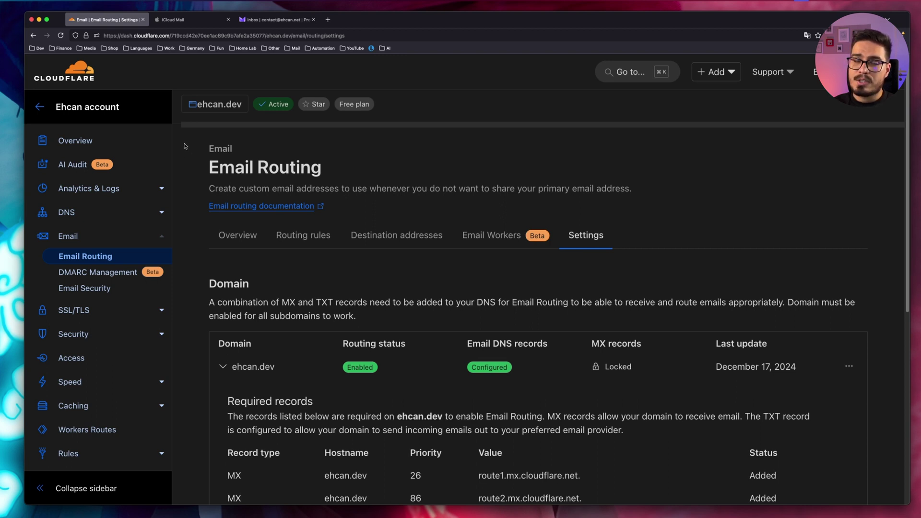
# - Open iCloud Mail's settings and follow the link to the iCloud+ Features page
pyautogui.click(186, 22)
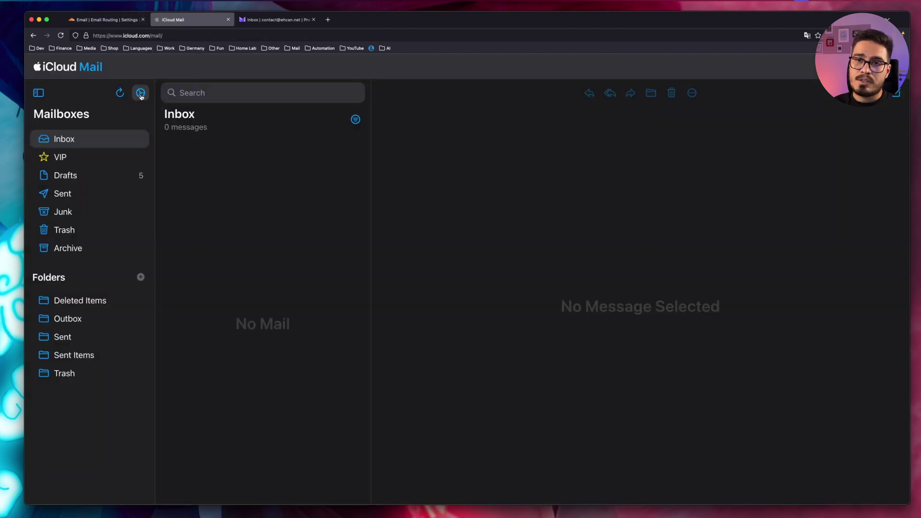
pyautogui.click(140, 94)
pyautogui.click(174, 114)
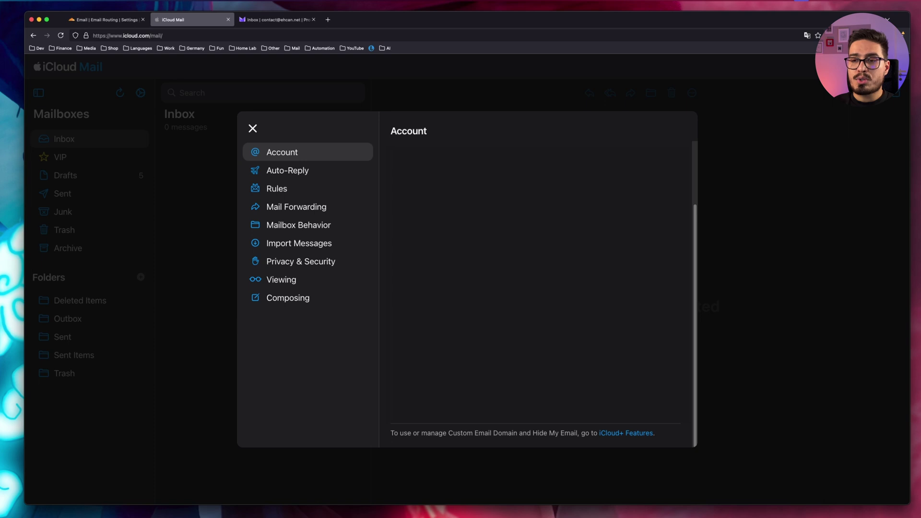
pyautogui.click(613, 434)
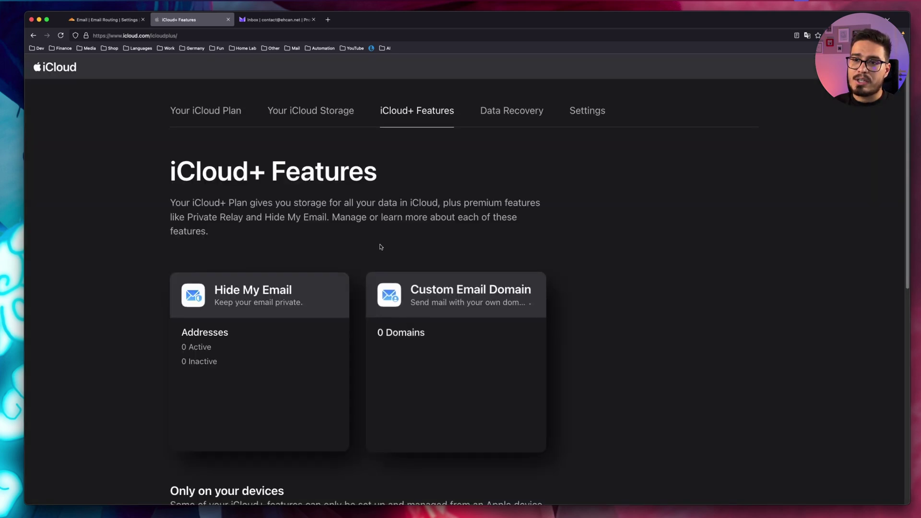
# - Start a Custom Email Domain using a domain you own, for only you
pyautogui.click(478, 308)
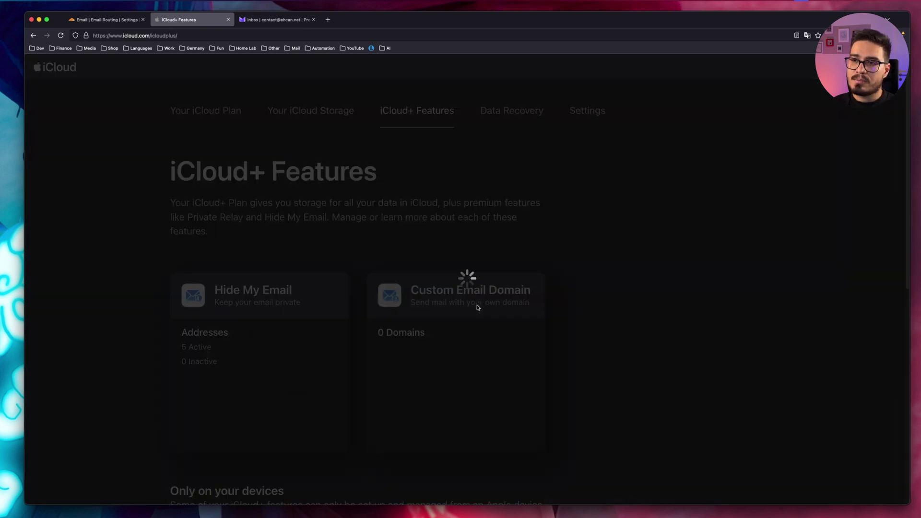
pyautogui.click(422, 388)
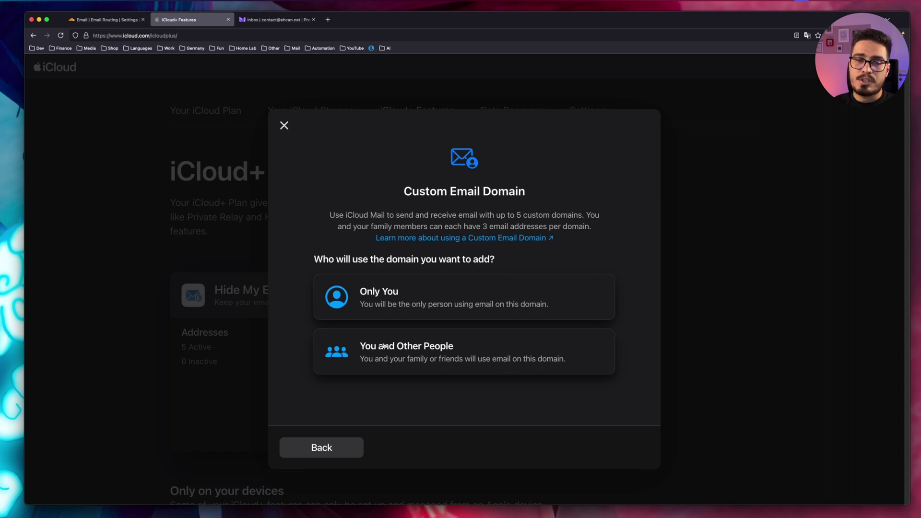
pyautogui.click(386, 302)
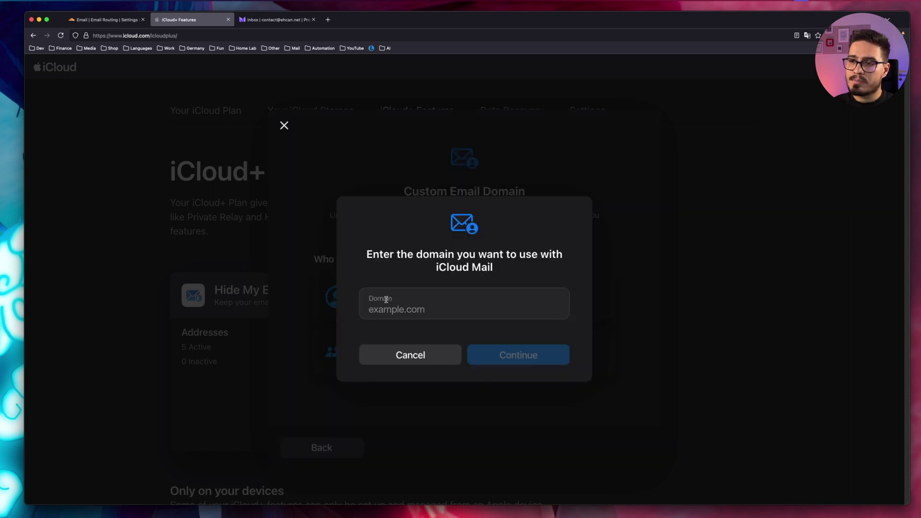
# - Enter ehcan.dev as the domain and add no existing email addresses
pyautogui.click(414, 309)
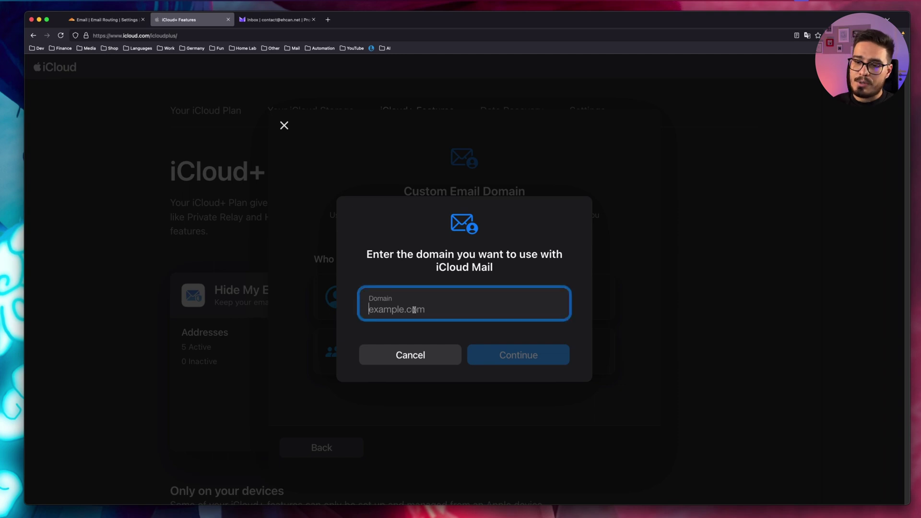
pyautogui.write('ehcan.dev')
pyautogui.click(544, 358)
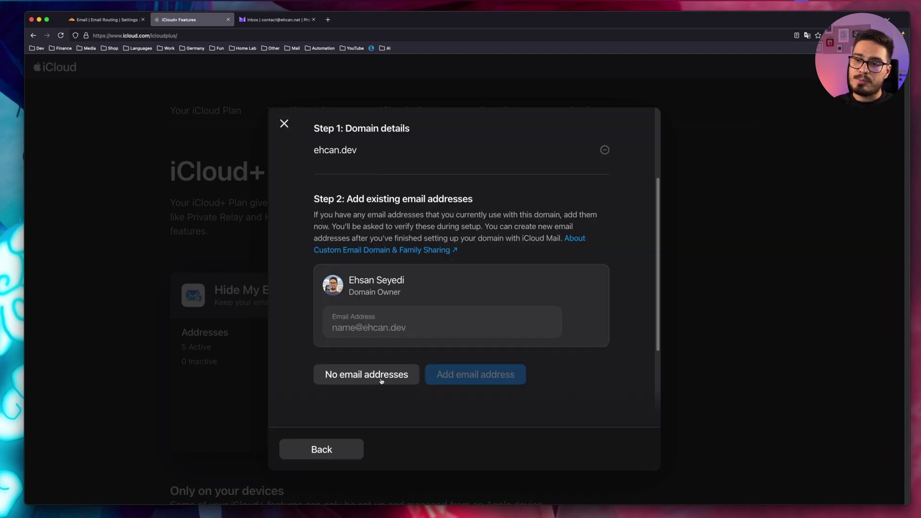
pyautogui.click(381, 381)
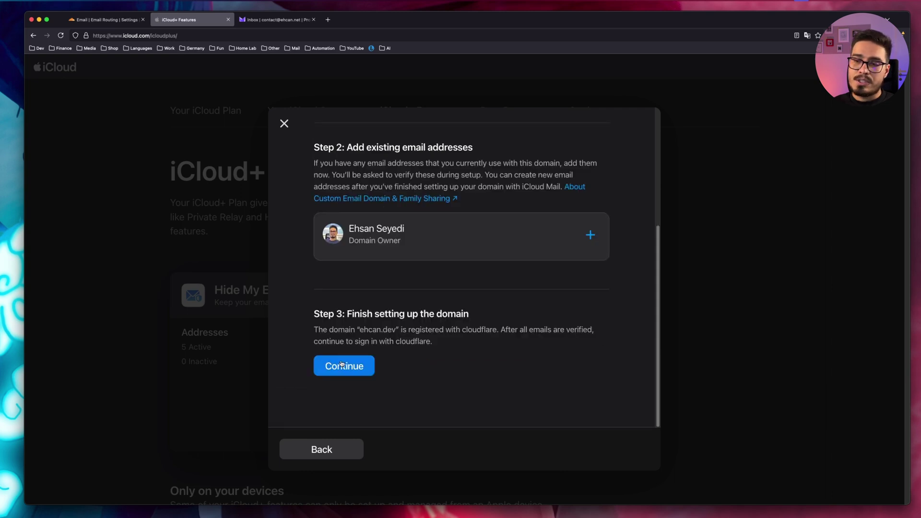
# - Start the Cloudflare domain setup and open the domain's Email Routing settings
pyautogui.click(342, 364)
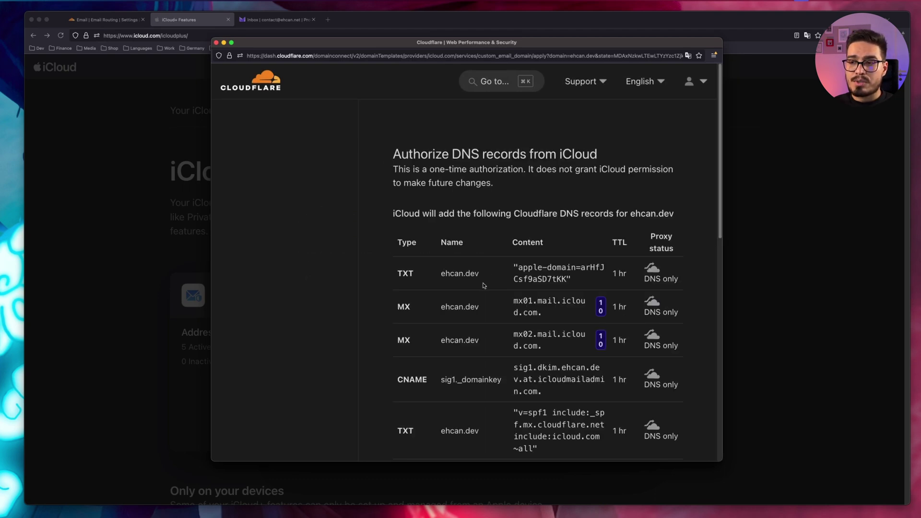
pyautogui.scroll(-10, 493, 293)
pyautogui.moveTo(415, 266)
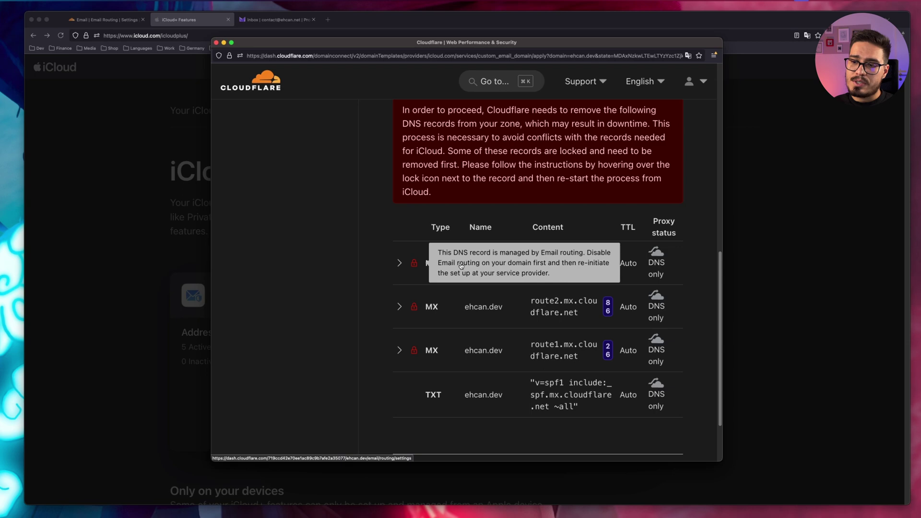
pyautogui.click(461, 266)
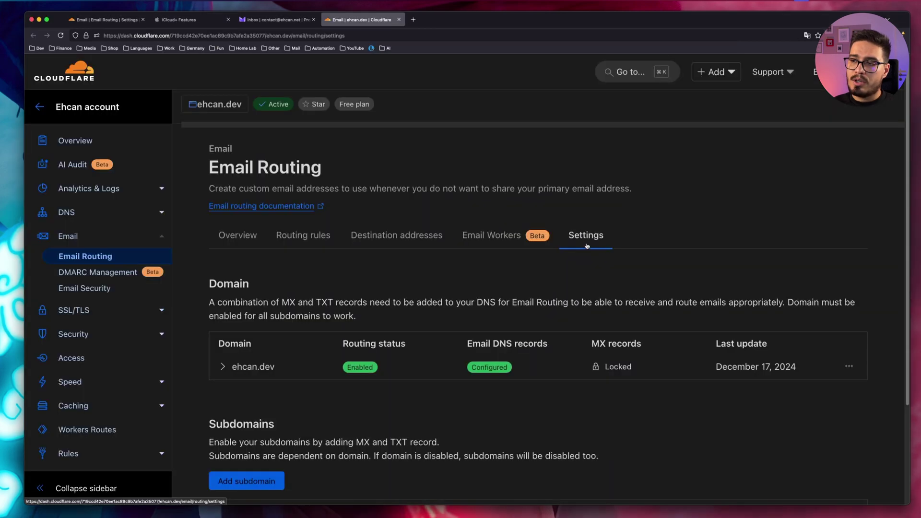
# - Disable Email Routing for ehcan.dev, deleting its routing MX and SPF TXT records
pyautogui.scroll(-1, 623, 308)
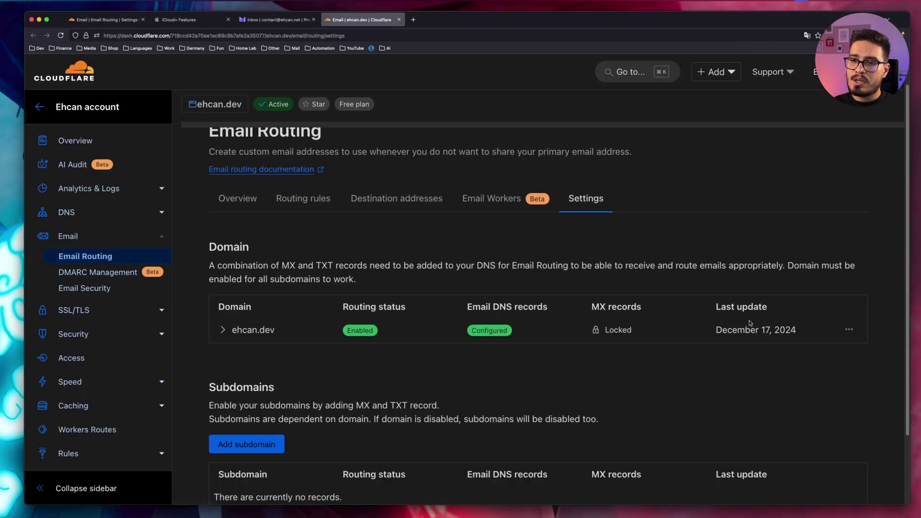
pyautogui.click(848, 331)
pyautogui.click(779, 350)
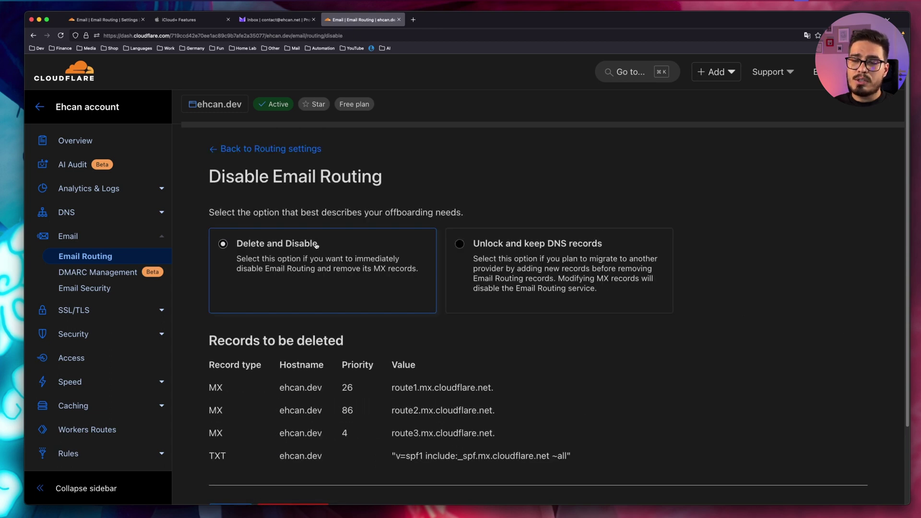
pyautogui.scroll(-1, 319, 261)
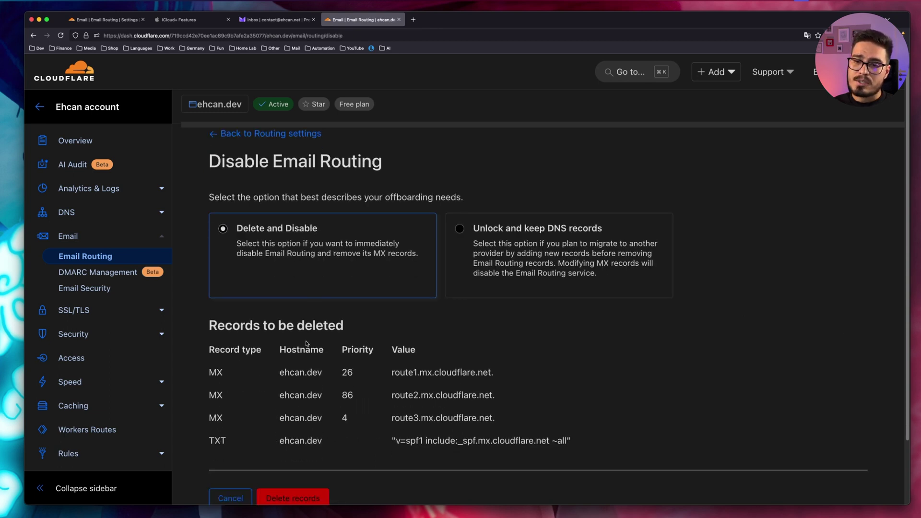
pyautogui.scroll(-2, 308, 344)
pyautogui.click(294, 461)
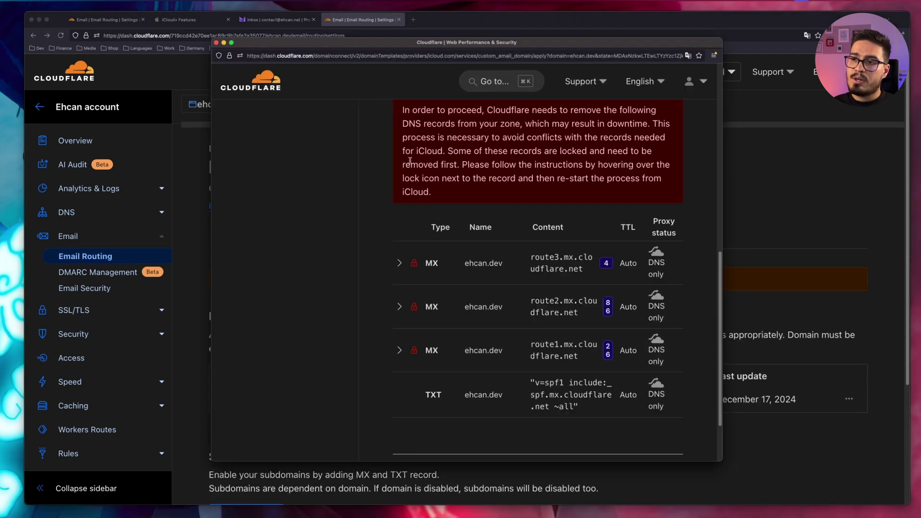
# - Authorize iCloud to add its MX, TXT and CNAME records for ehcan.dev, then return to iCloud+ setup
pyautogui.scroll(-3, 498, 301)
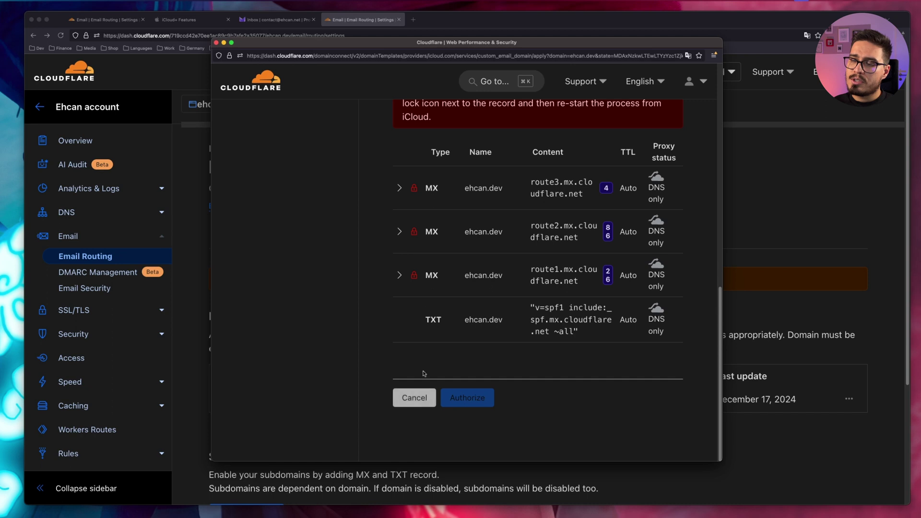
pyautogui.press('super+r')
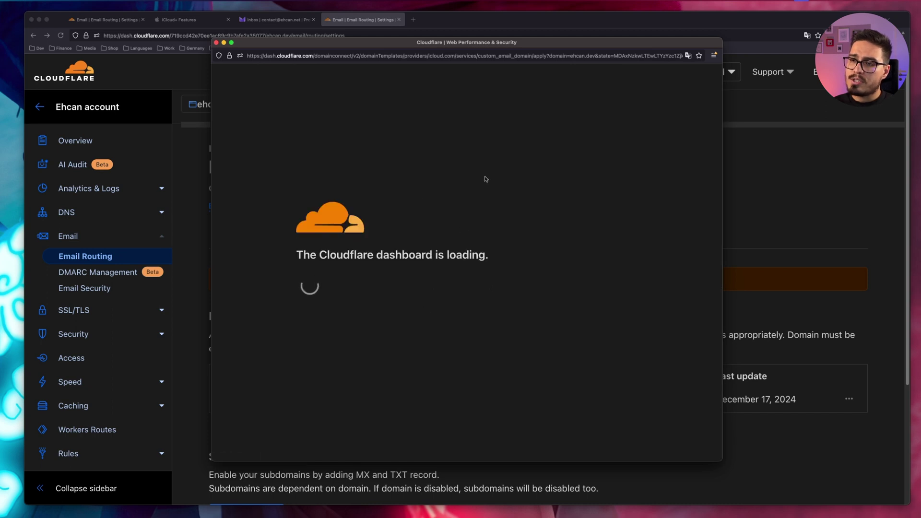
pyautogui.click(479, 402)
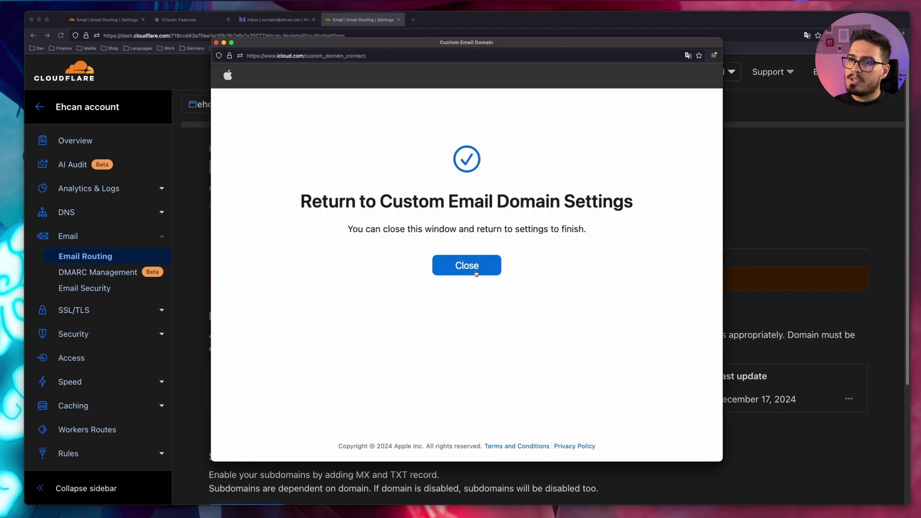
pyautogui.click(475, 272)
pyautogui.click(181, 20)
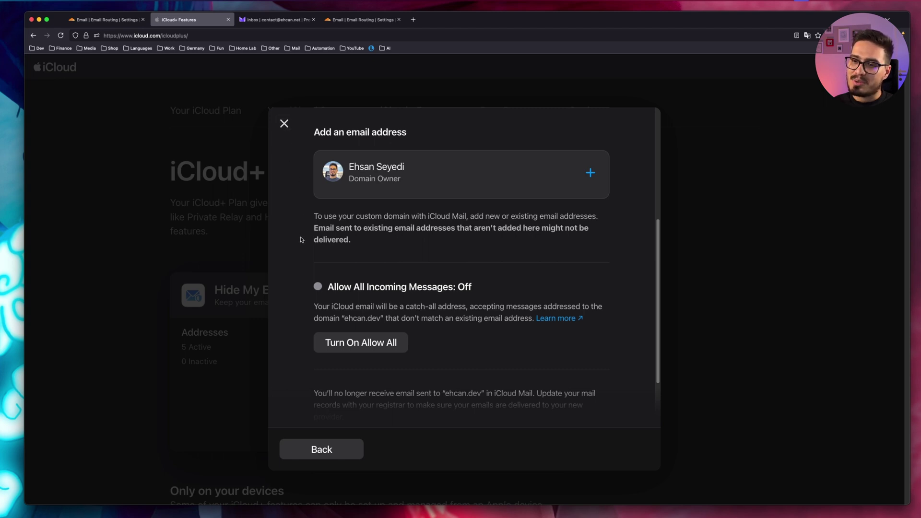
# - Turn on Allow All Incoming Messages for ehcan.dev
pyautogui.scroll(-3, 301, 240)
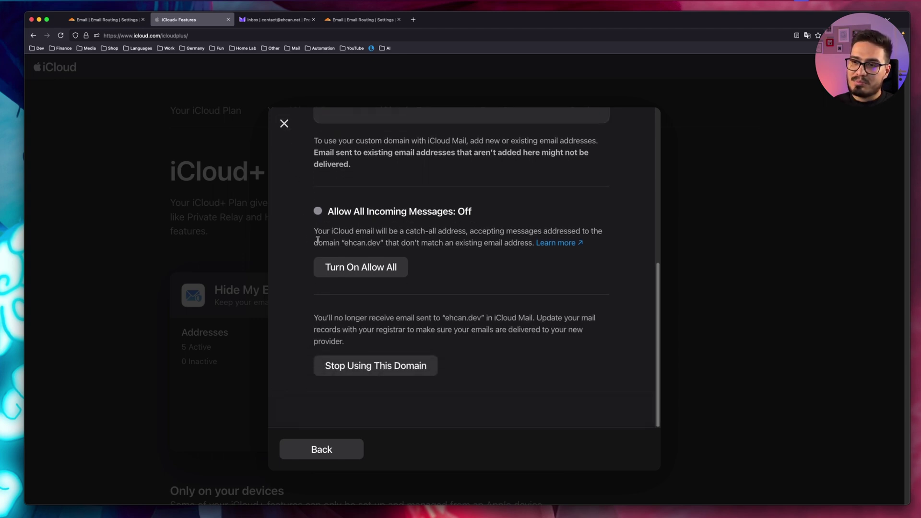
pyautogui.click(373, 272)
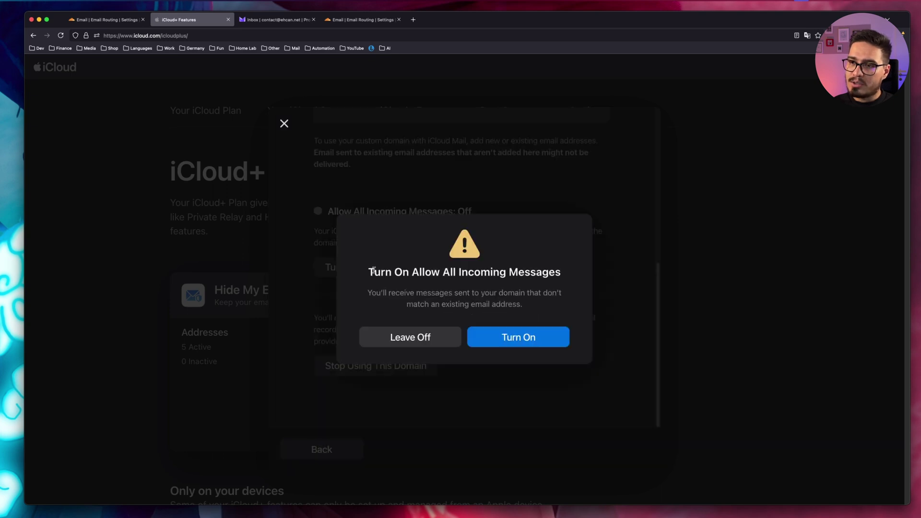
pyautogui.click(519, 335)
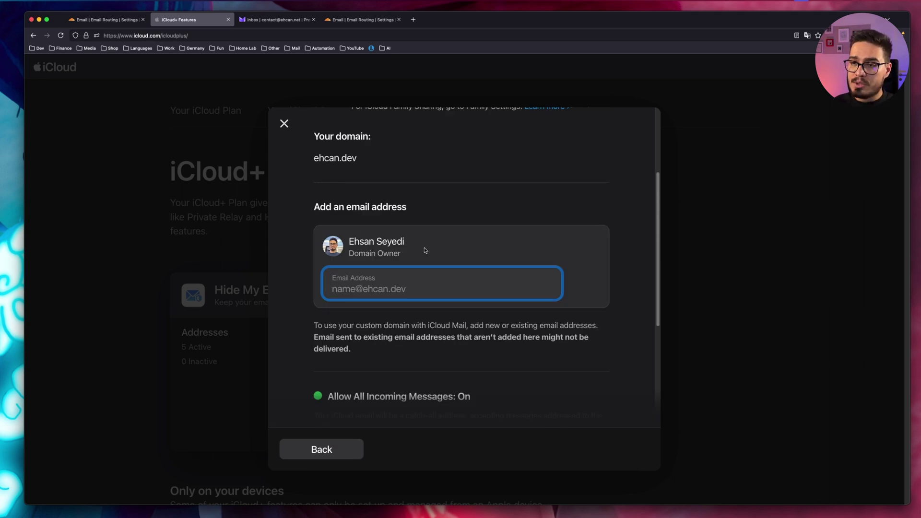
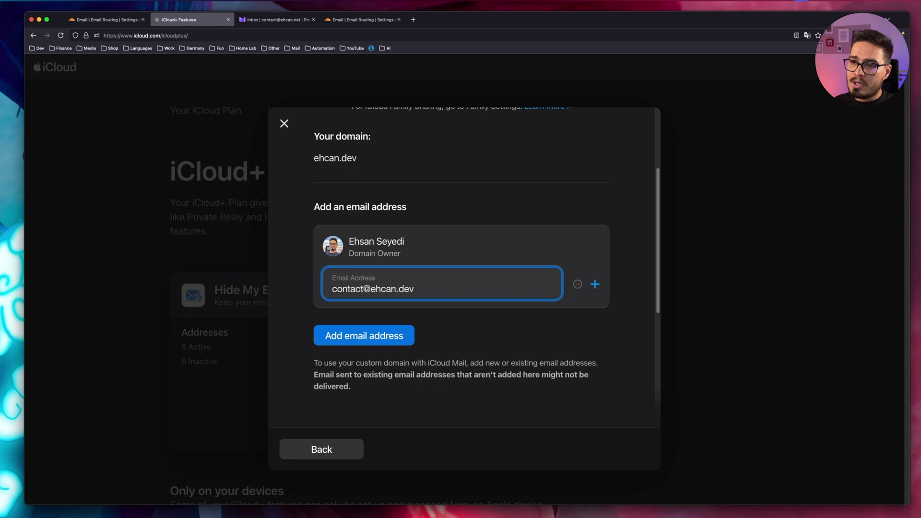
pyautogui.click(595, 284)
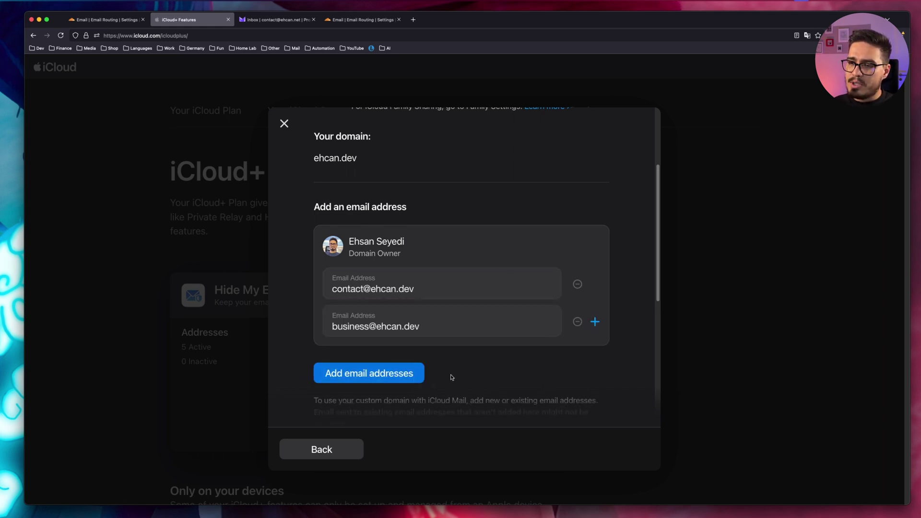
pyautogui.click(403, 376)
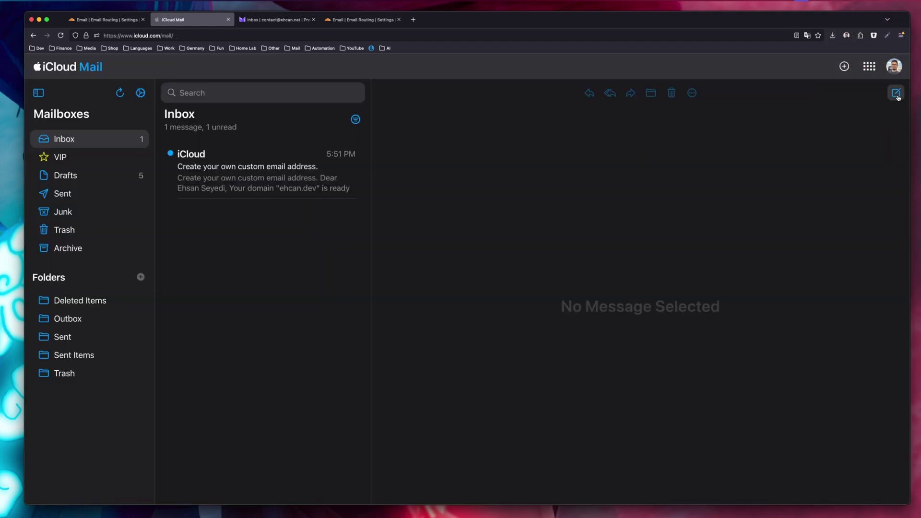
pyautogui.click(896, 94)
pyautogui.click(262, 196)
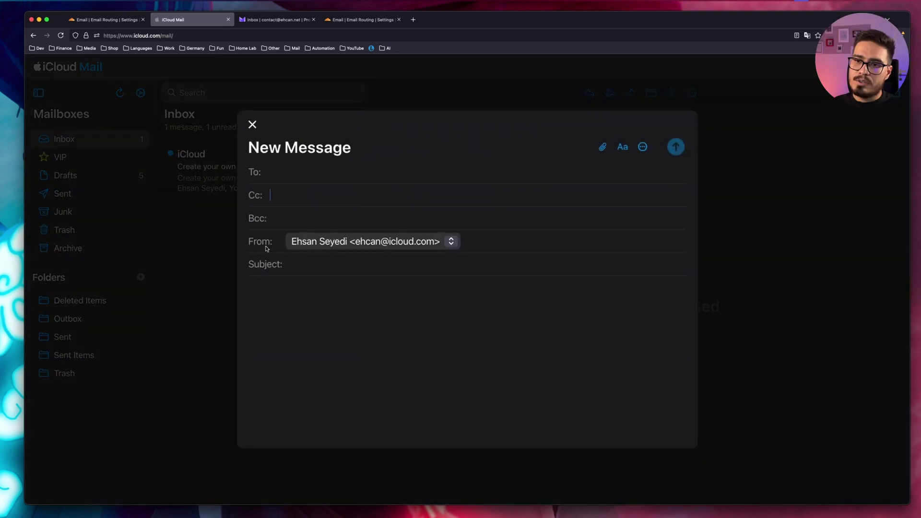
pyautogui.click(451, 242)
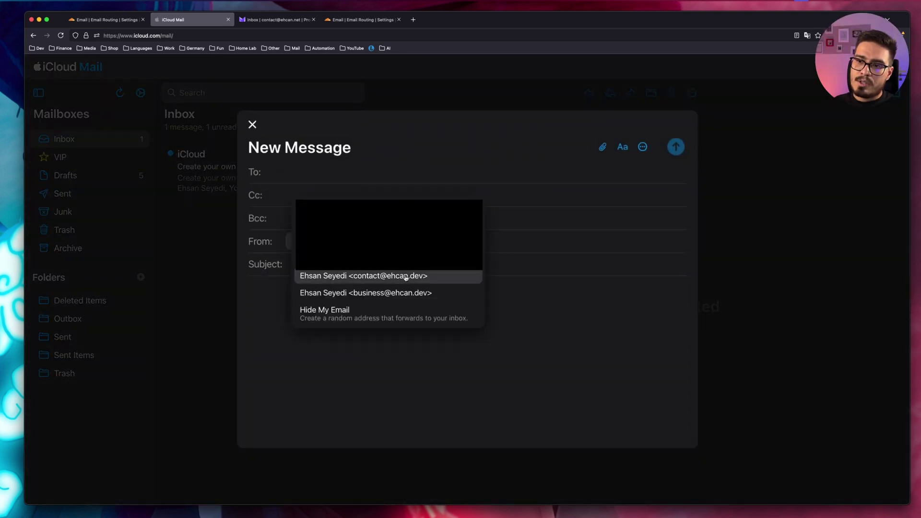
pyautogui.click(368, 297)
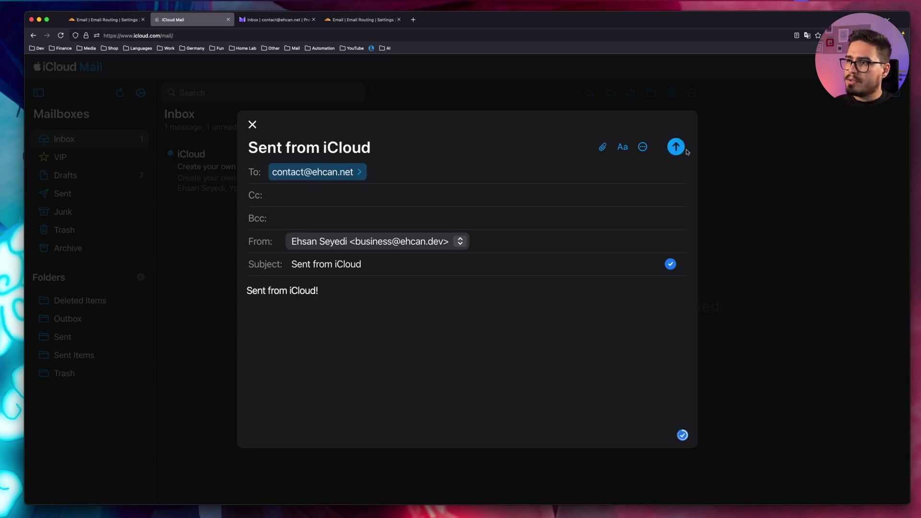
pyautogui.click(675, 147)
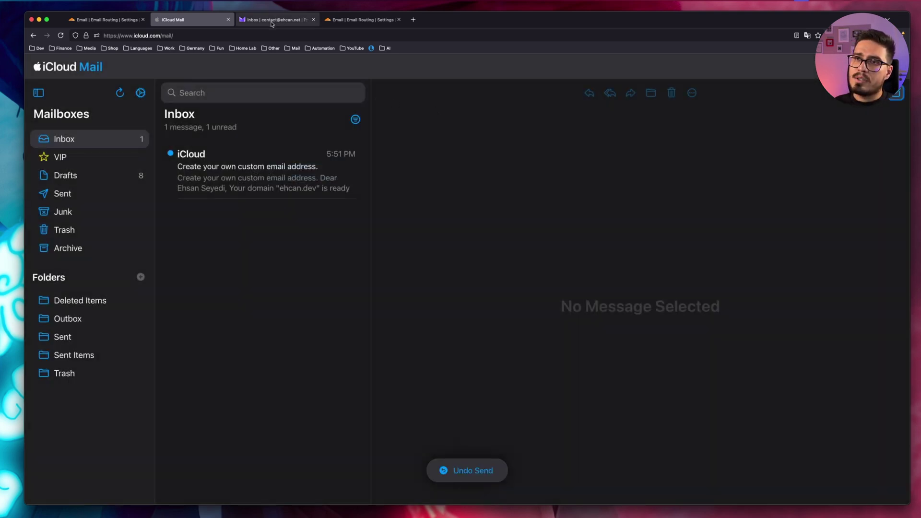
# - In Proton Mail, reply 'Hi back!' to the Sent from iCloud email
pyautogui.click(271, 22)
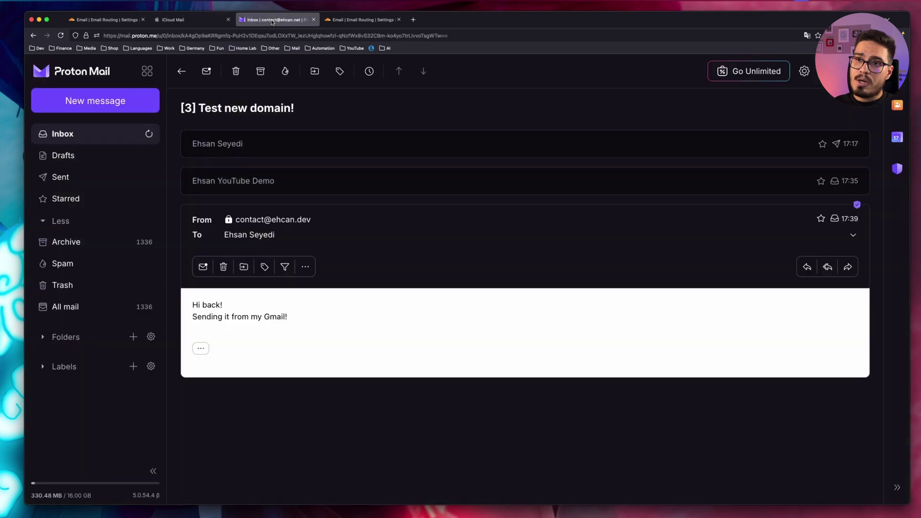
pyautogui.click(118, 129)
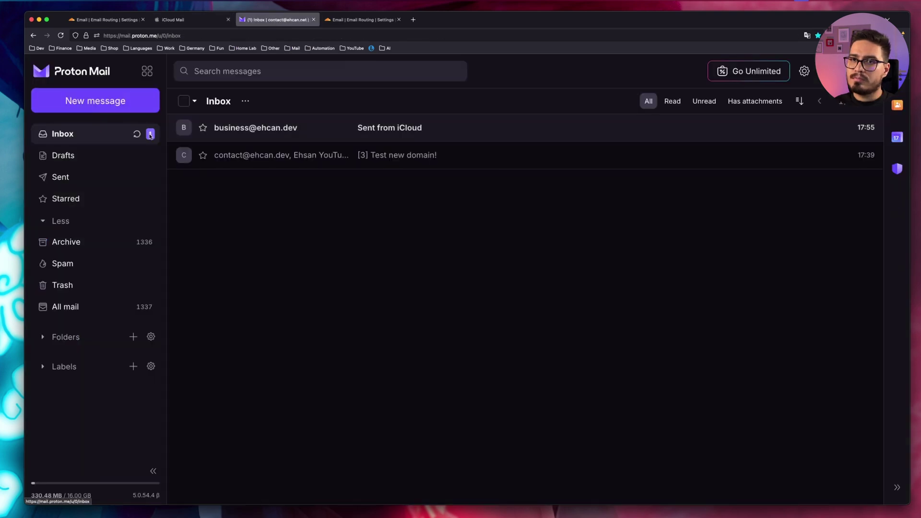
pyautogui.click(434, 130)
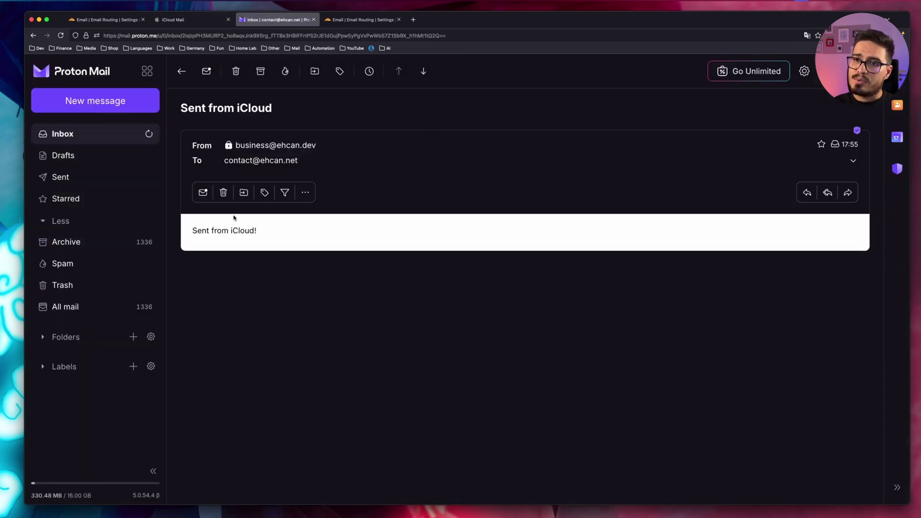
pyautogui.press('r')
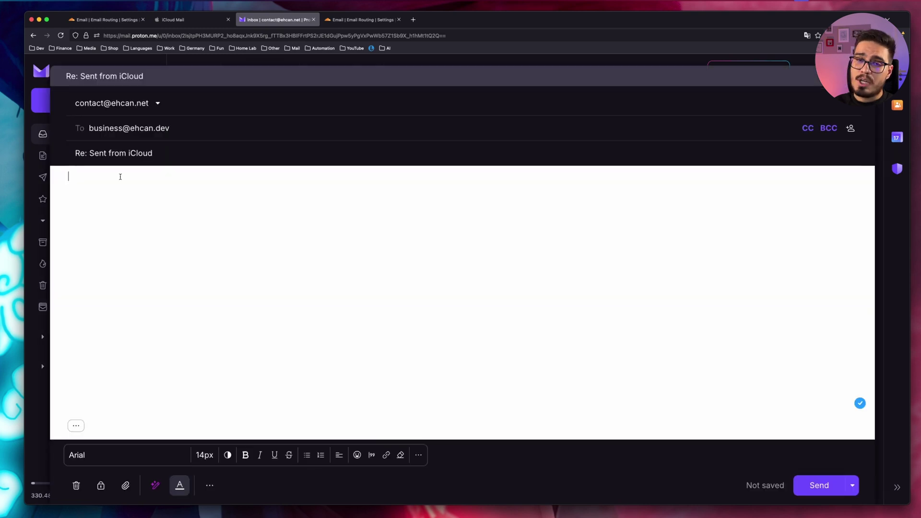
pyautogui.write('Hi back!')
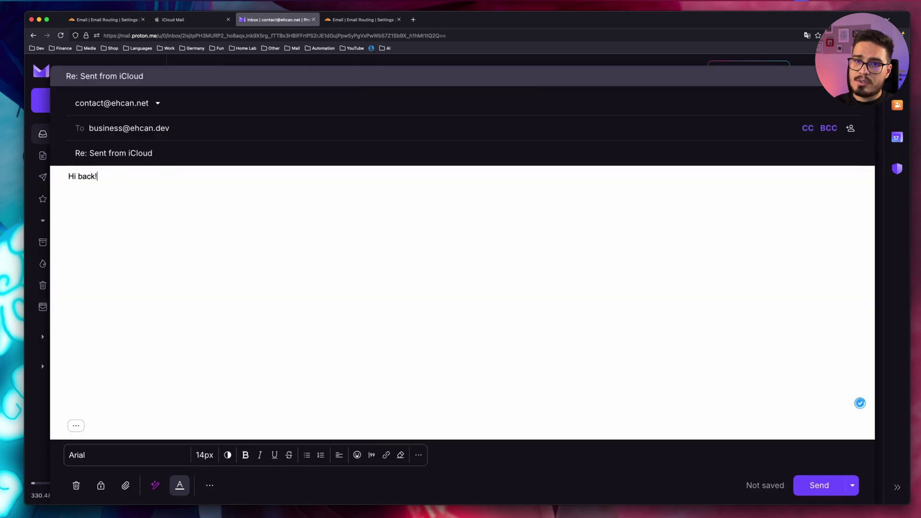
pyautogui.press('super+Return')
pyautogui.click(307, 145)
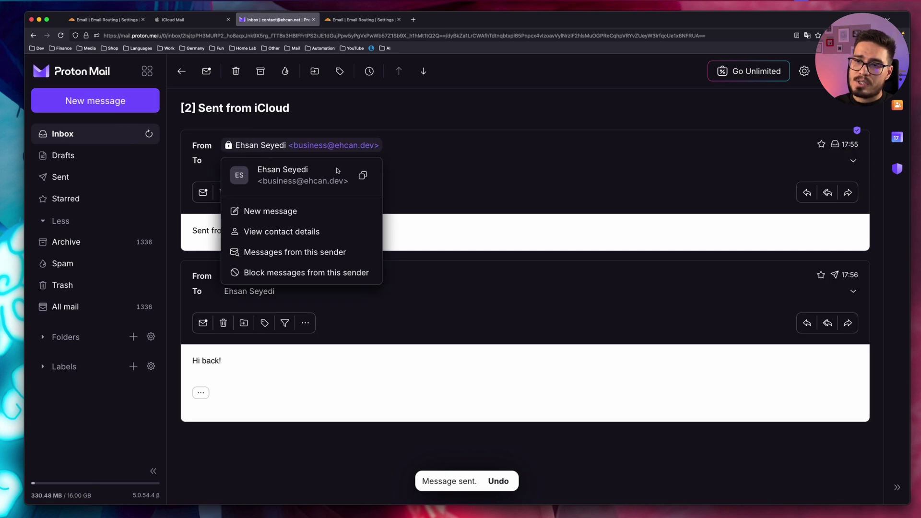
pyautogui.click(169, 22)
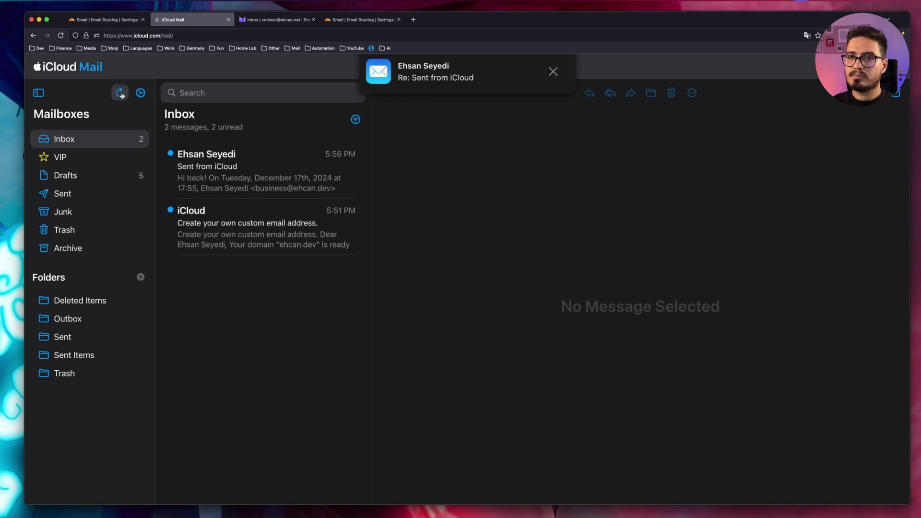
# - Open the 'Re: Sent from iCloud' reply, dismissing the Add Contact card without saving
pyautogui.click(297, 168)
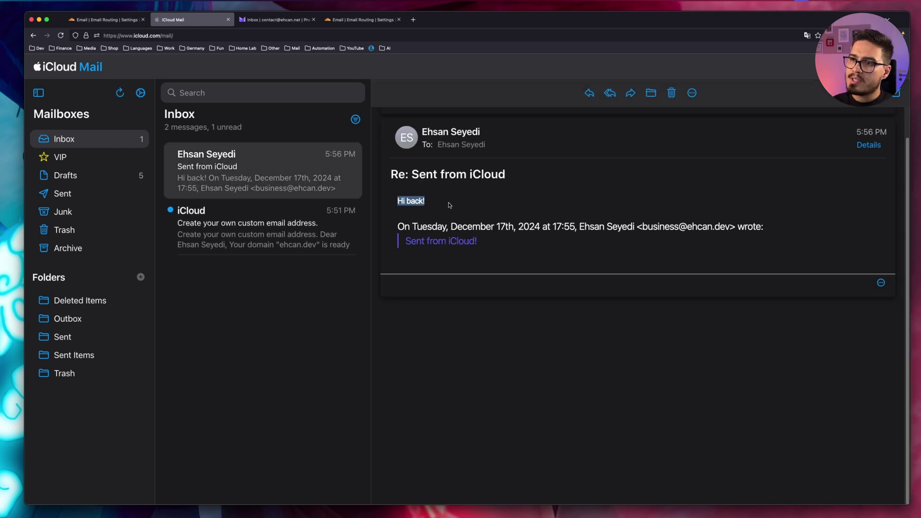
pyautogui.click(409, 138)
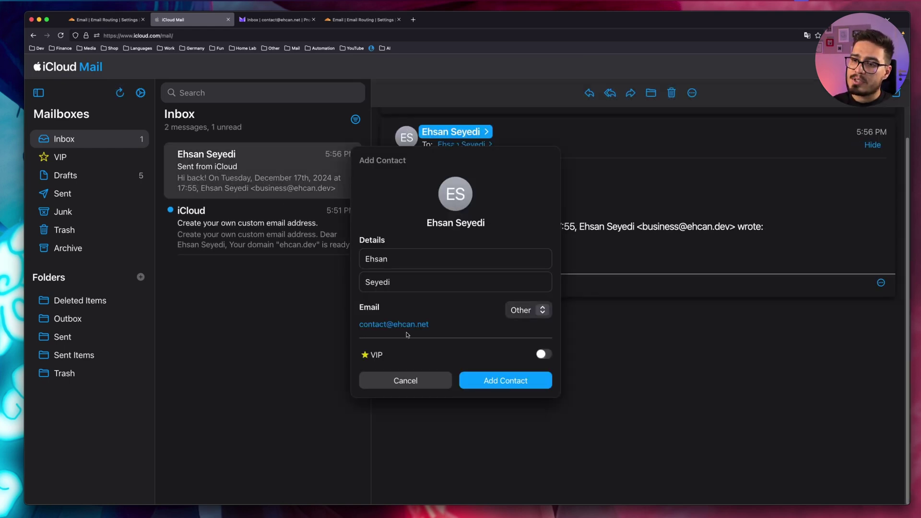
pyautogui.click(294, 168)
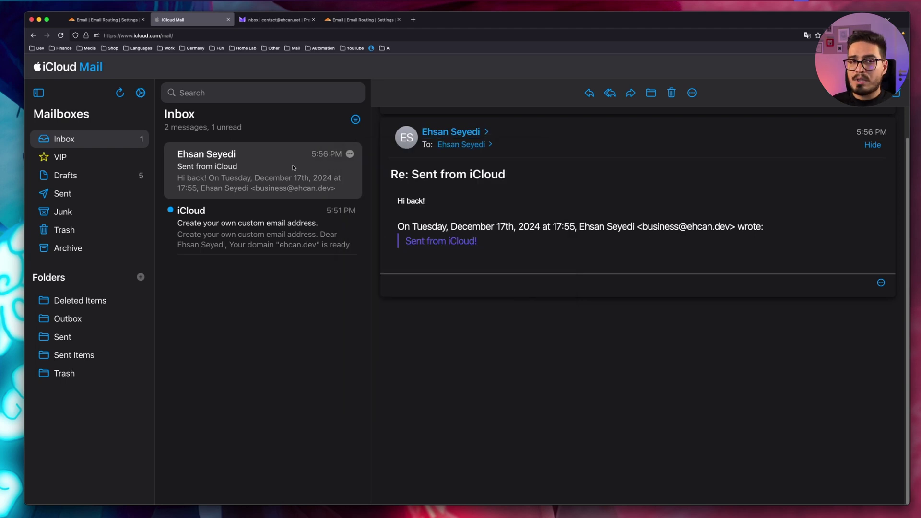